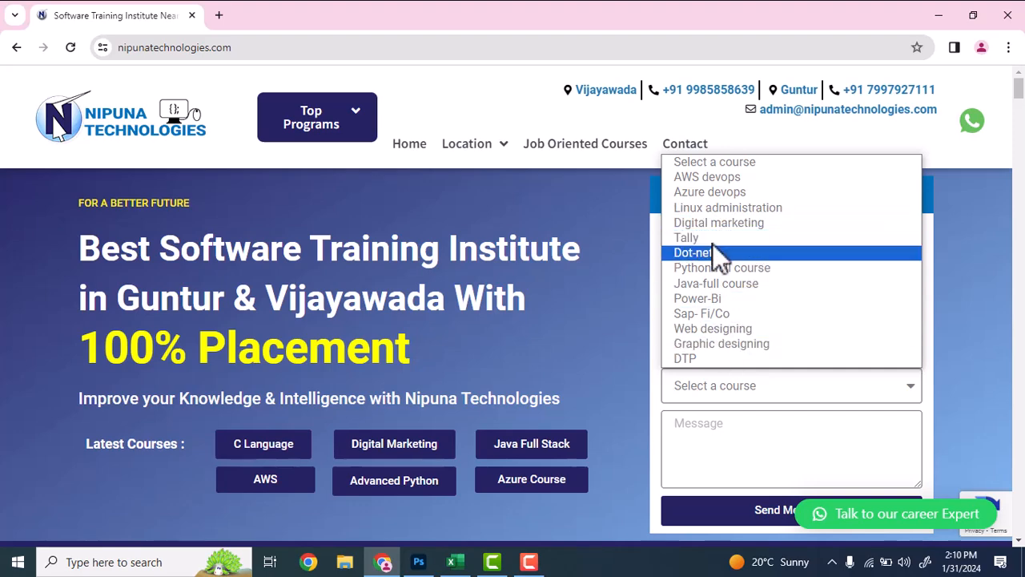
pyautogui.click(973, 270)
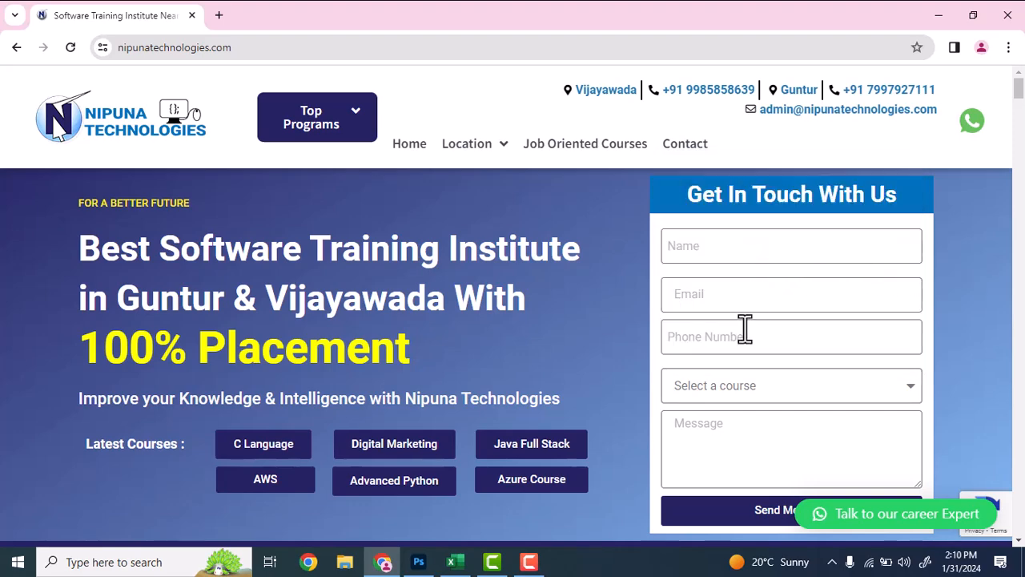
pyautogui.scroll(-2, 736, 347)
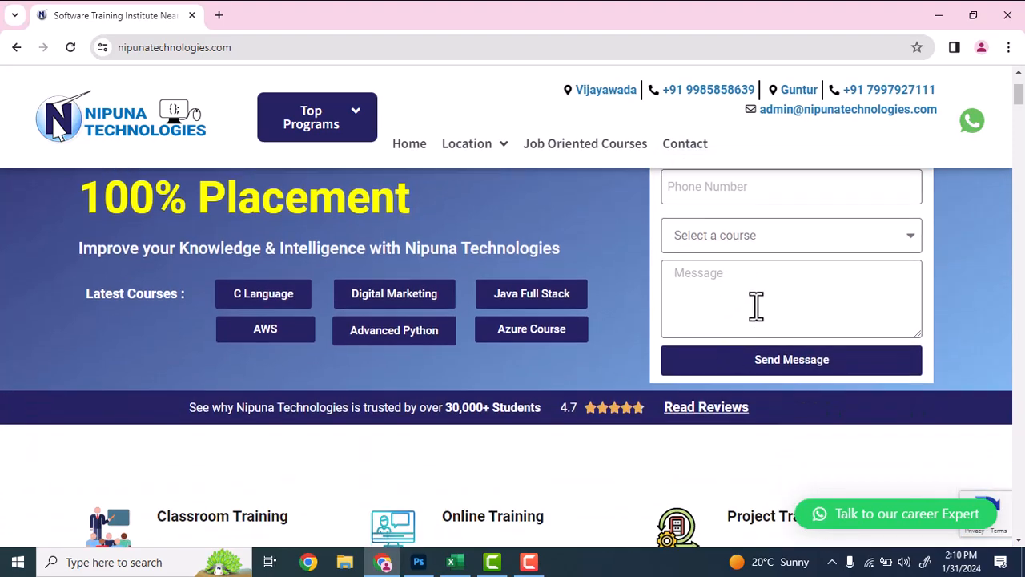
pyautogui.scroll(2, 756, 305)
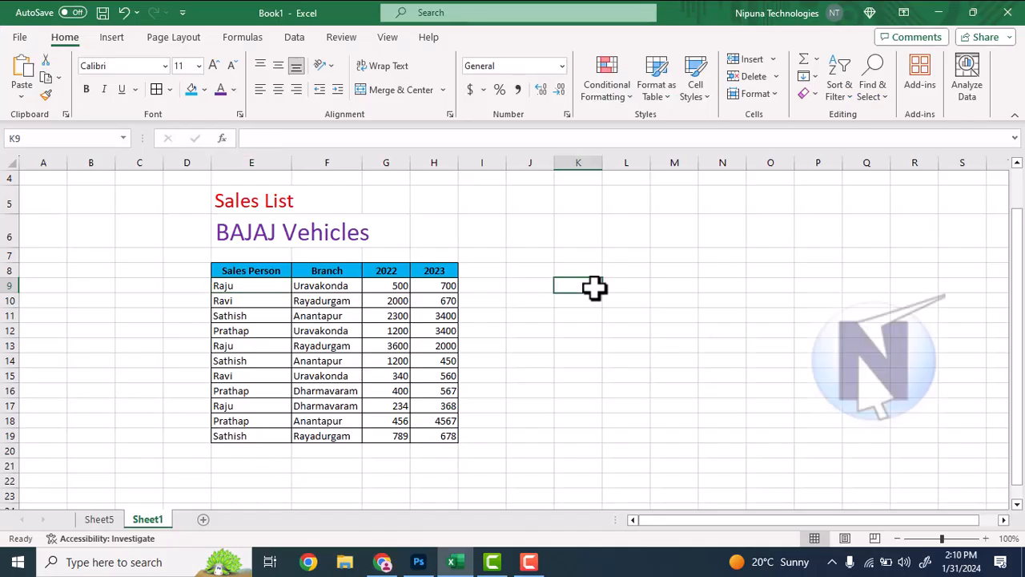
# Insert a PivotTable from the sales table in Sheet1 range E8:H19, headers included, placed on a new worksheet
pyautogui.click(113, 38)
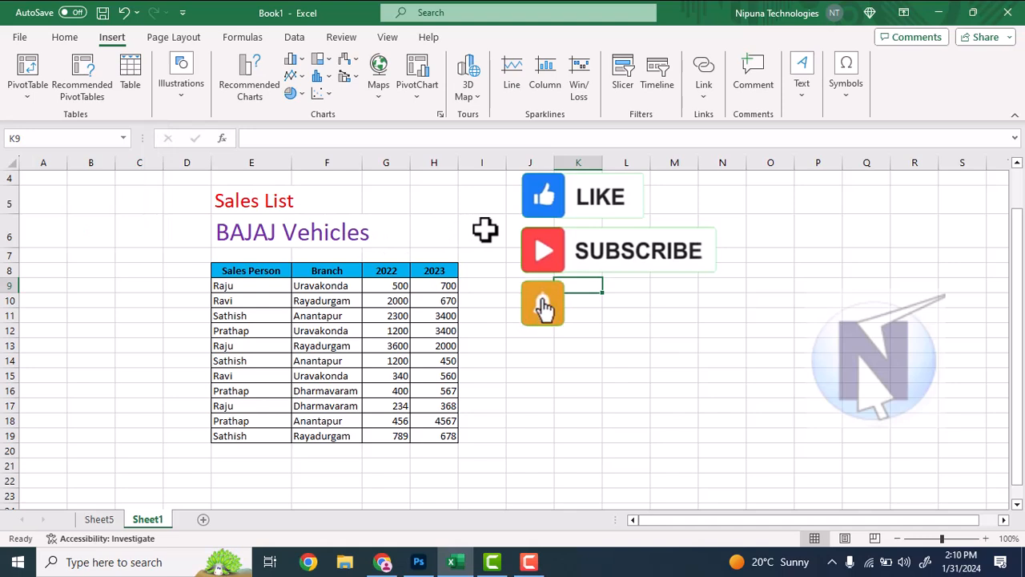
pyautogui.click(485, 229)
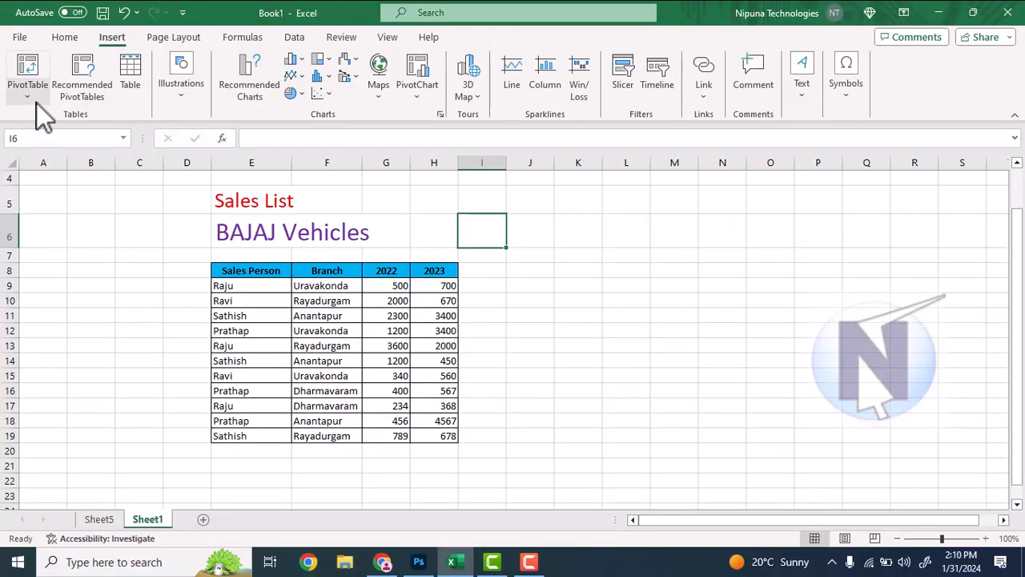
pyautogui.moveTo(260, 272); pyautogui.dragTo(436, 436)
pyautogui.click(533, 351)
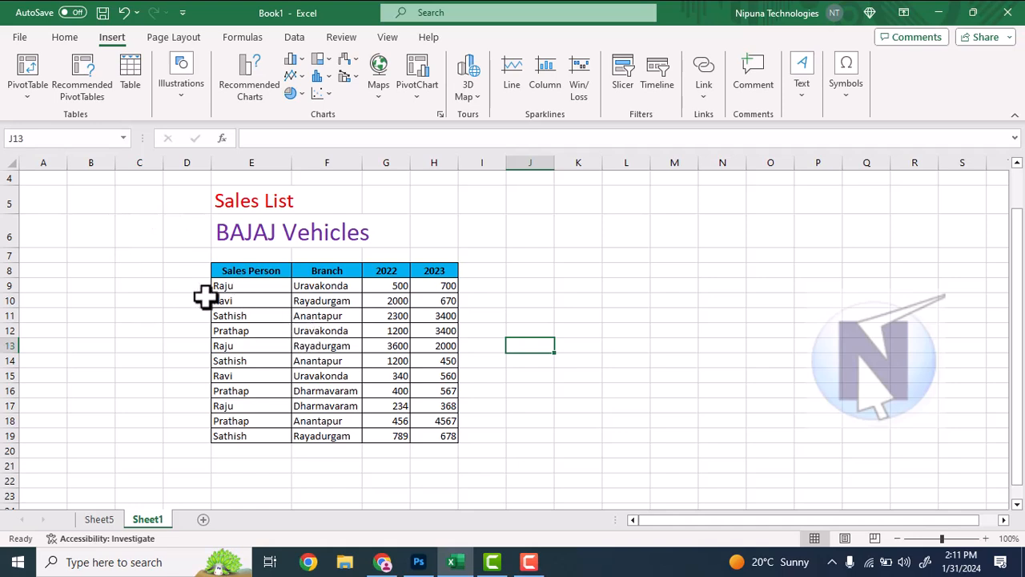
pyautogui.moveTo(232, 275)
pyautogui.mouseDown()
pyautogui.moveTo(377, 284)
pyautogui.moveTo(425, 368)
pyautogui.moveTo(424, 439)
pyautogui.mouseUp()
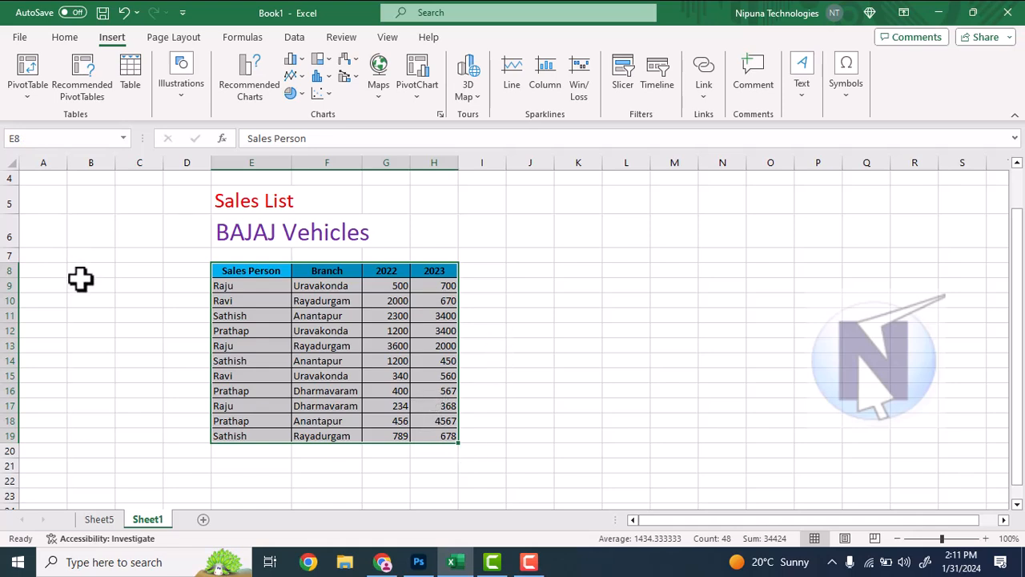
pyautogui.hotkey('ctrl', 'q')
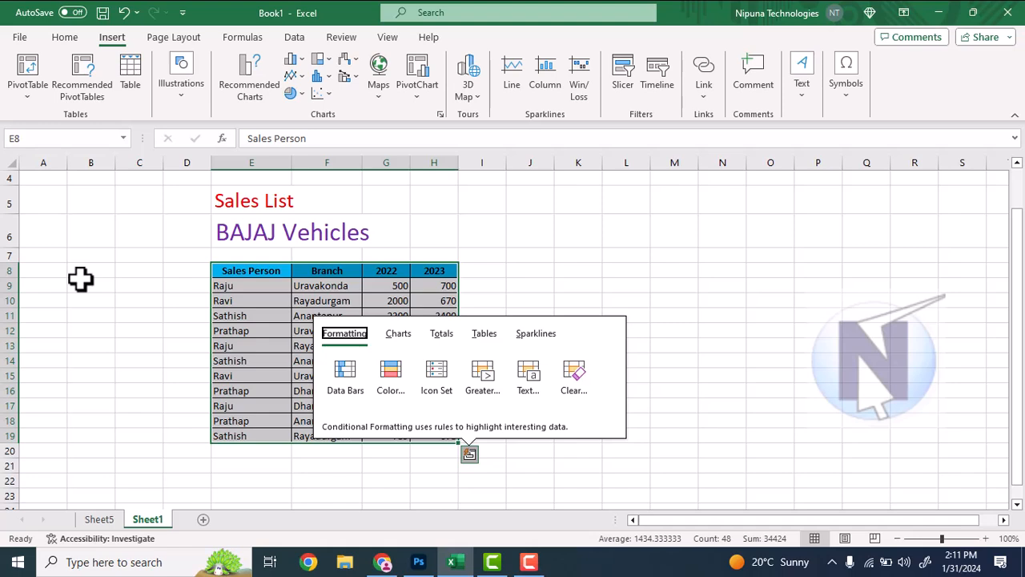
pyautogui.click(40, 102)
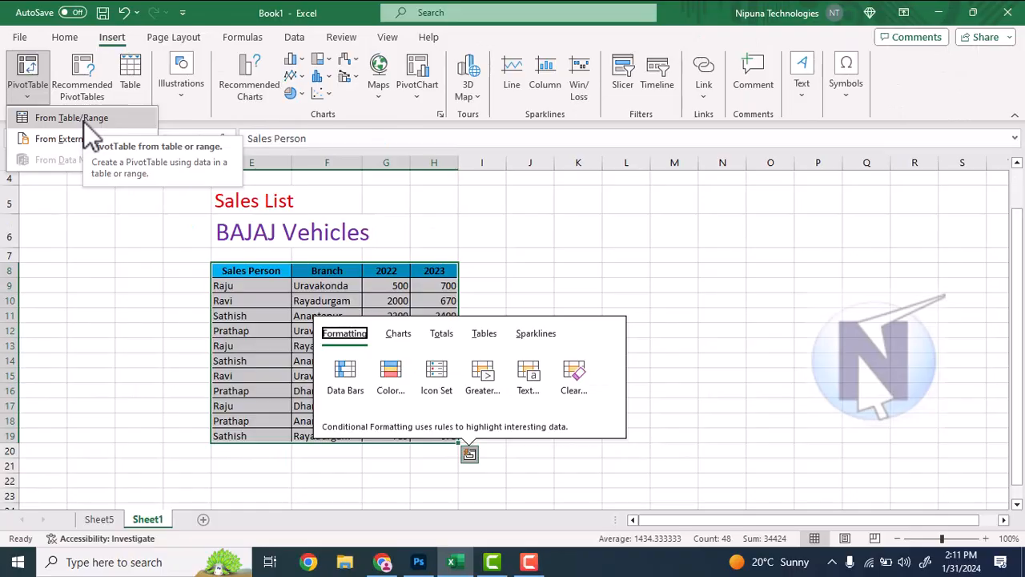
pyautogui.click(167, 146)
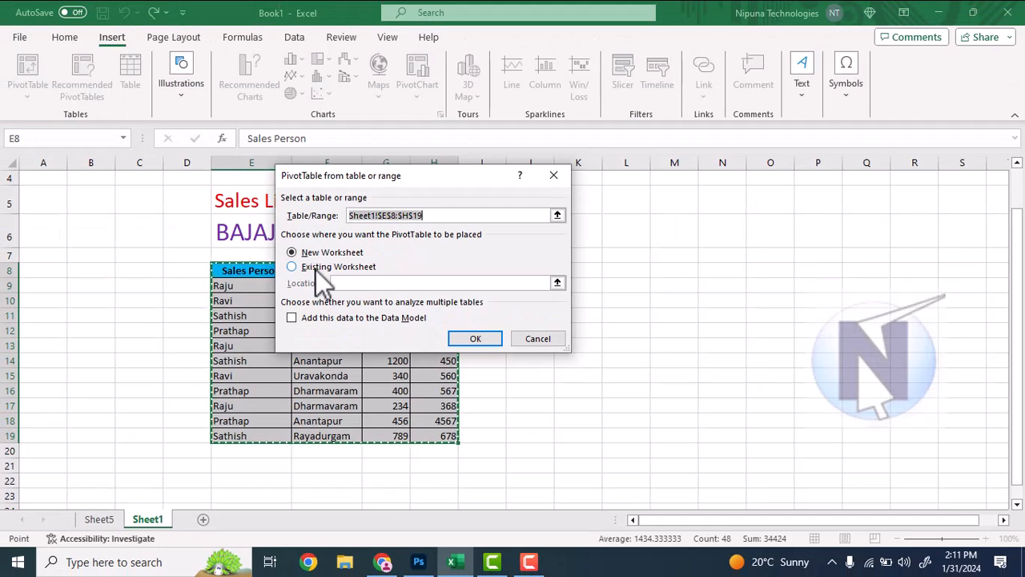
pyautogui.click(316, 269)
pyautogui.click(318, 253)
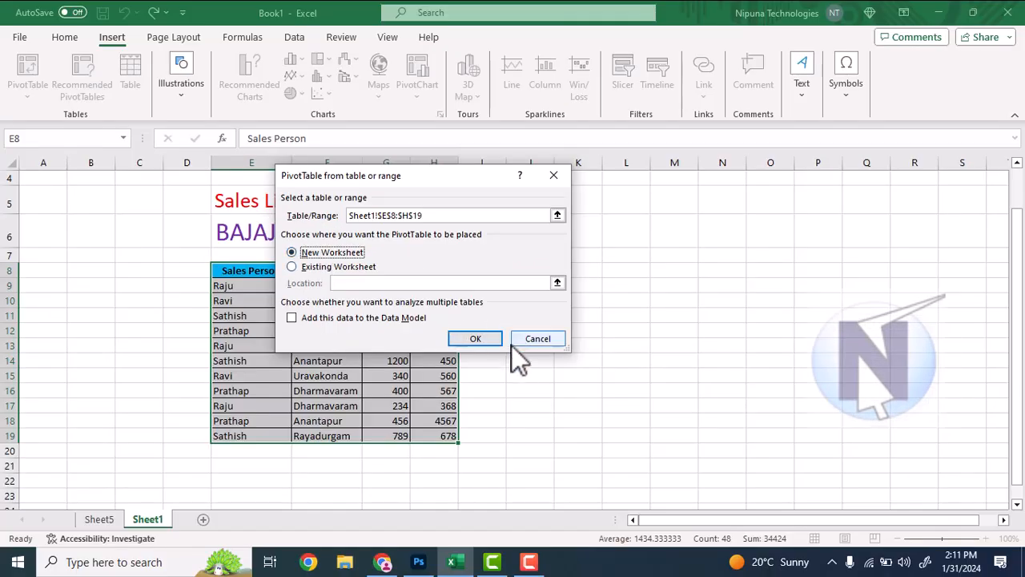
pyautogui.click(464, 339)
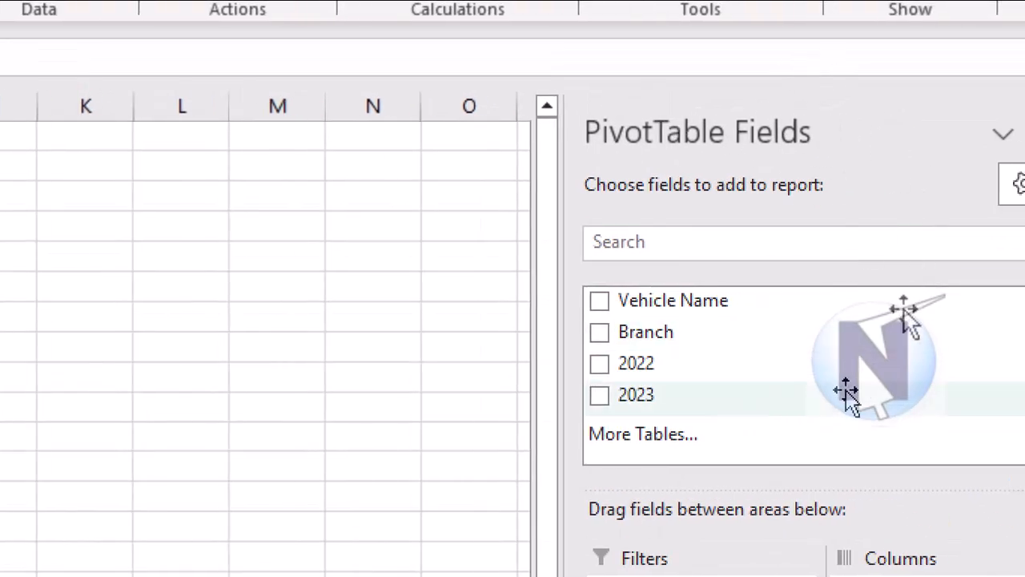
# Check the source table on Sheet1 and add the Vehicle Name field to the PivotTable's rows on Sheet6
pyautogui.click(927, 210)
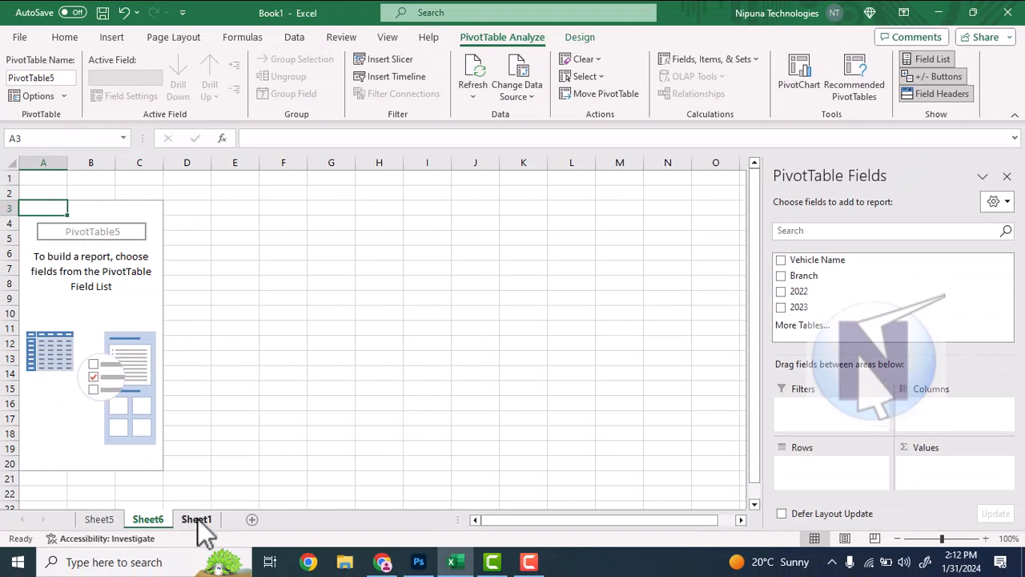
pyautogui.click(196, 521)
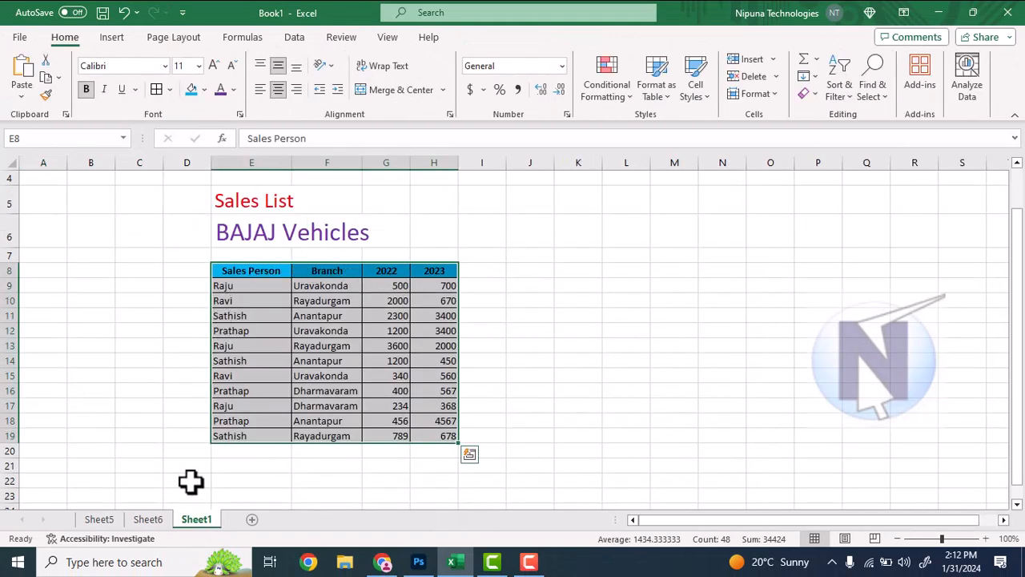
pyautogui.click(159, 521)
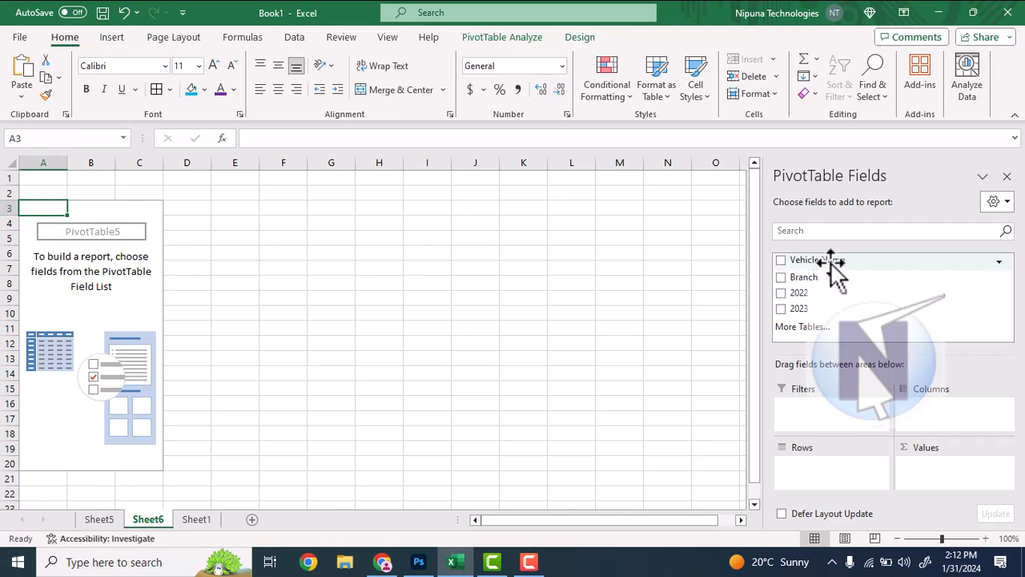
pyautogui.moveTo(832, 261); pyautogui.dragTo(817, 474)
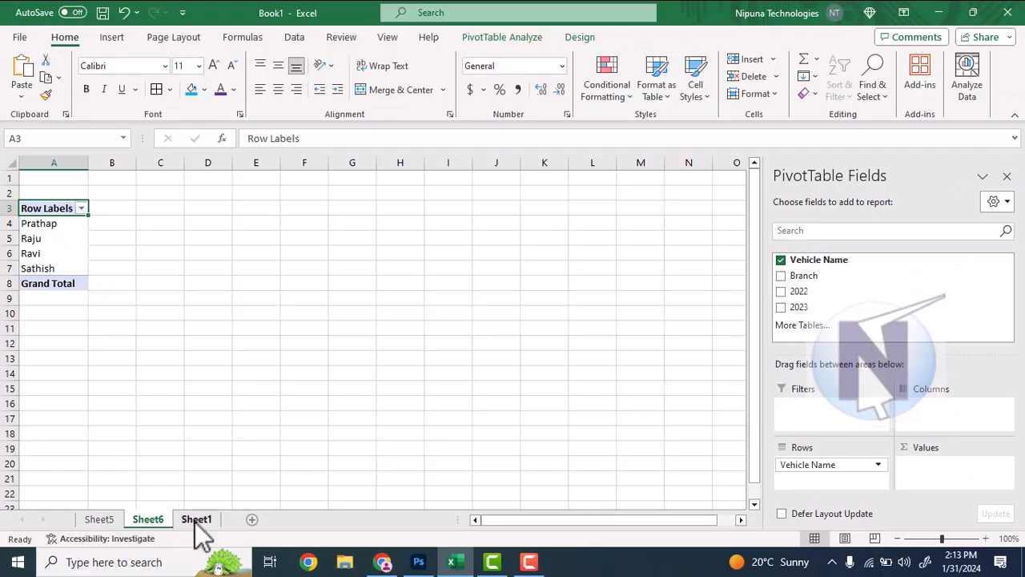
# Compare the PivotTable rows with the Sheet1 source data and add the Branch field to the values as a count
pyautogui.click(196, 520)
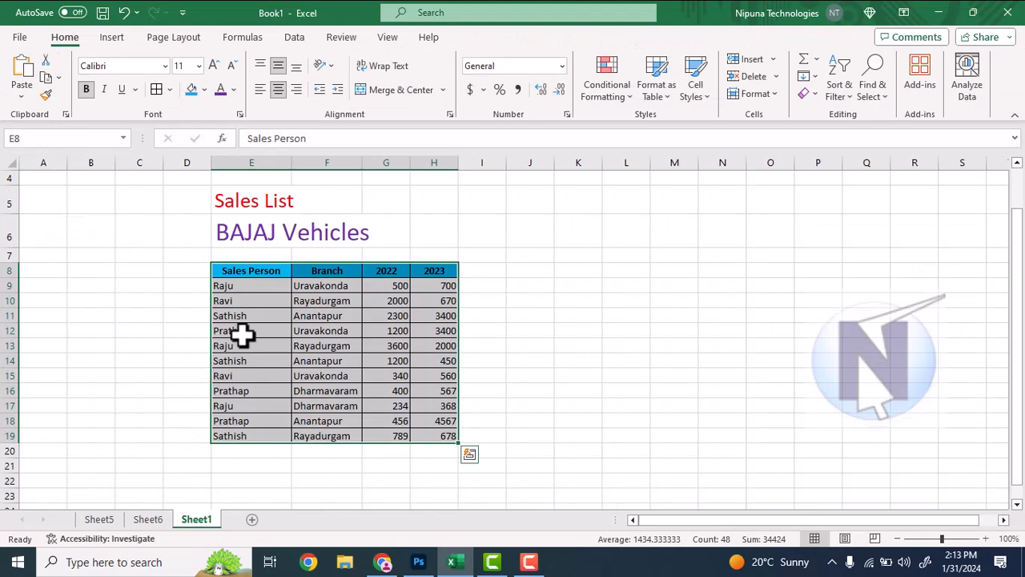
pyautogui.click(149, 520)
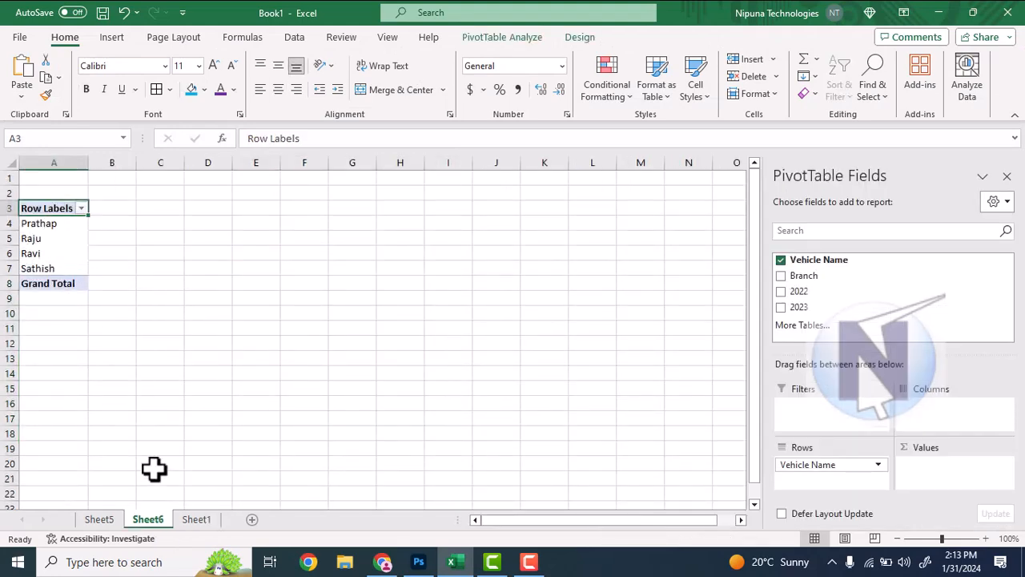
pyautogui.click(196, 521)
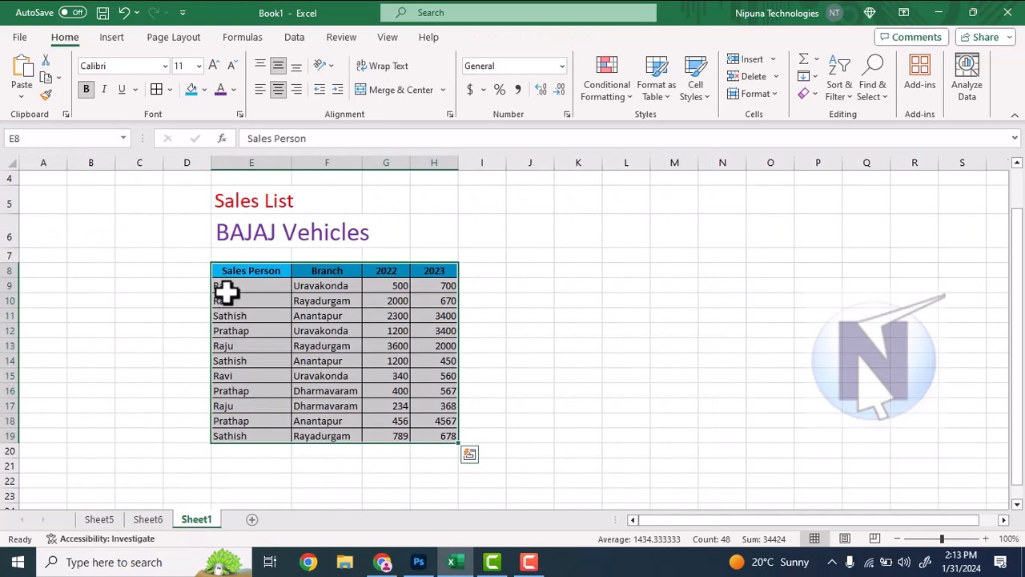
pyautogui.click(150, 521)
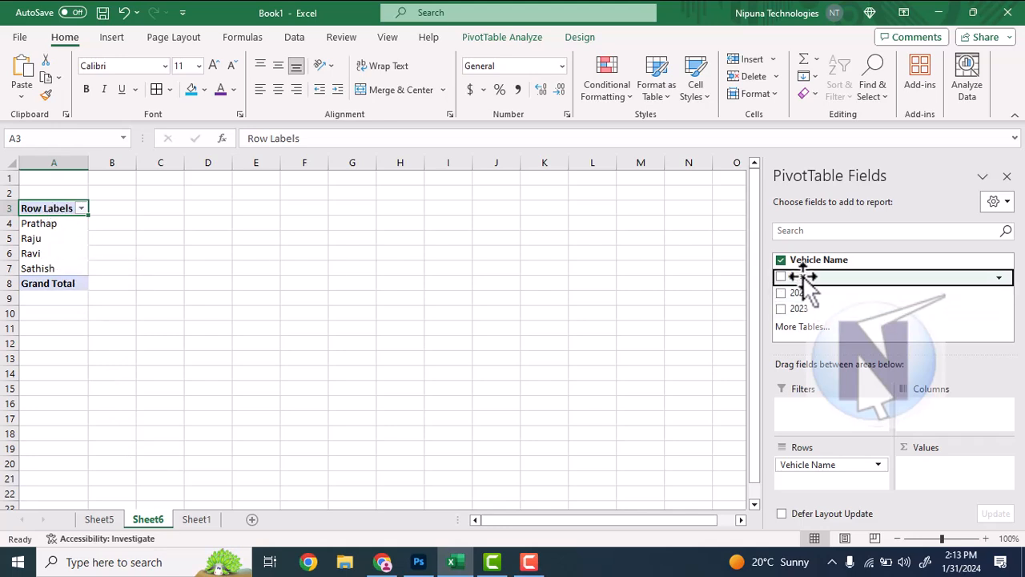
pyautogui.moveTo(810, 275); pyautogui.dragTo(978, 486)
pyautogui.moveTo(947, 481); pyautogui.dragTo(945, 481)
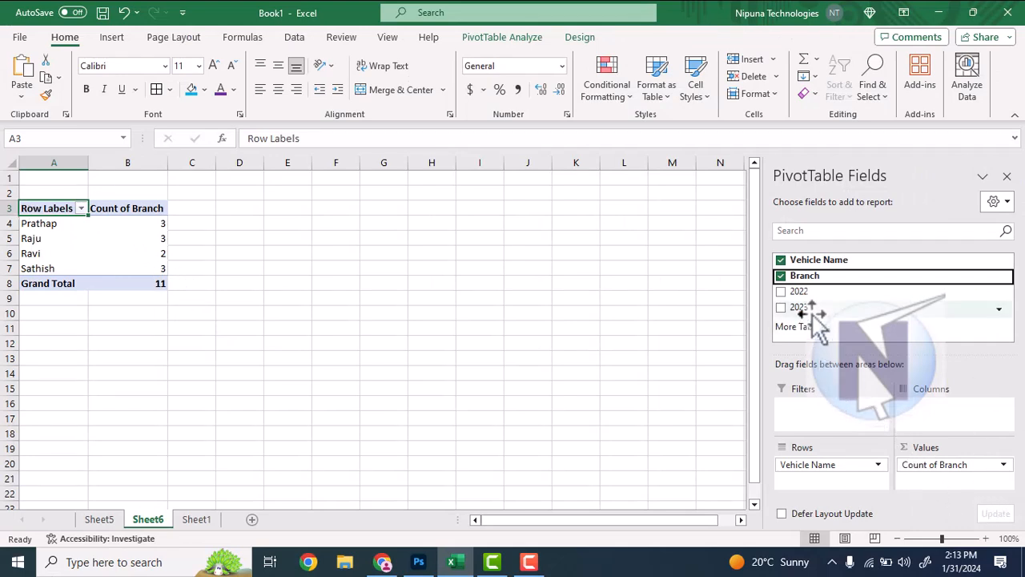
# Add the 2022 and 2023 fields to the PivotTable's values as sums
pyautogui.moveTo(800, 295); pyautogui.dragTo(941, 484)
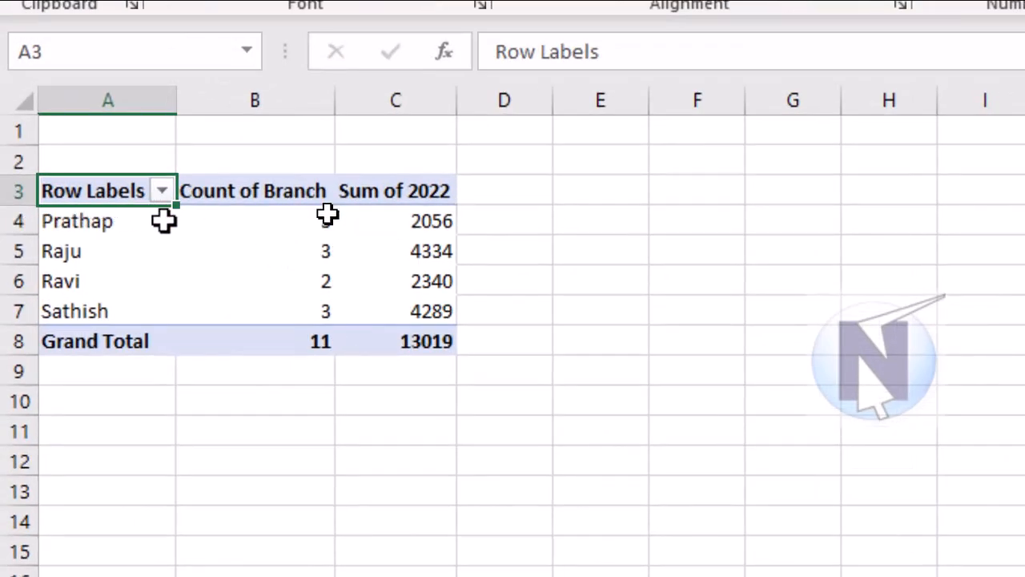
pyautogui.moveTo(321, 228)
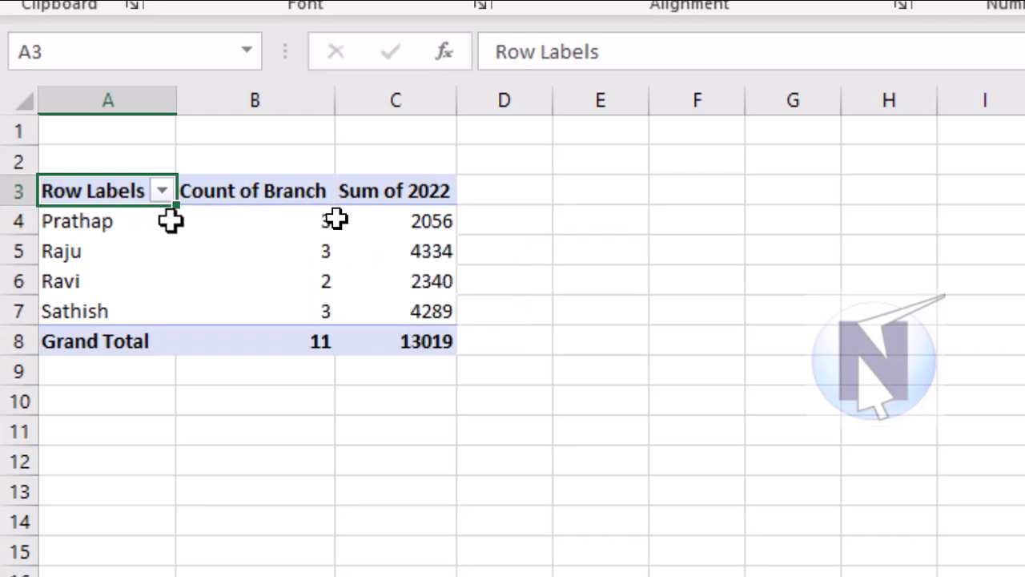
pyautogui.moveTo(435, 226)
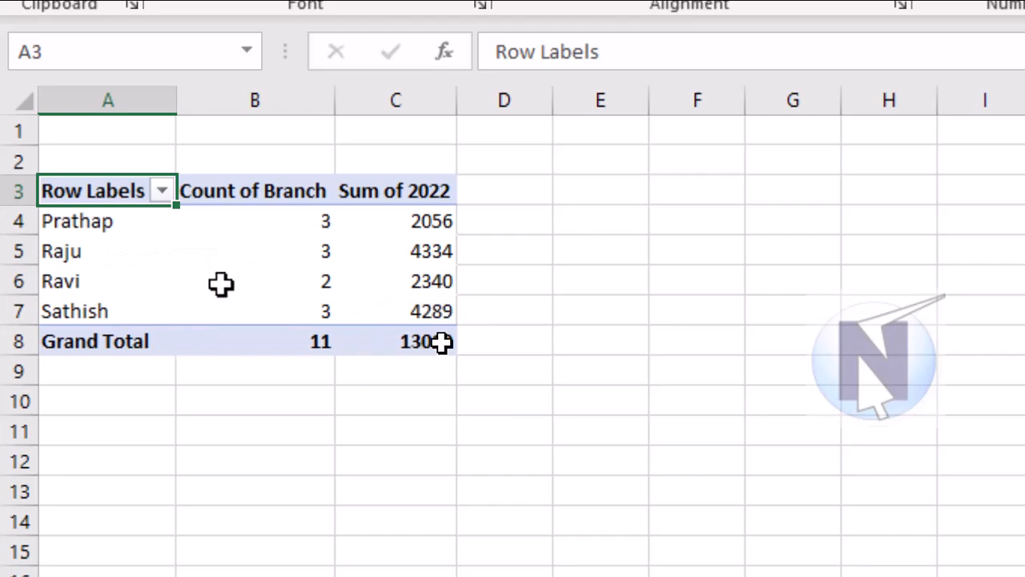
pyautogui.moveTo(436, 342)
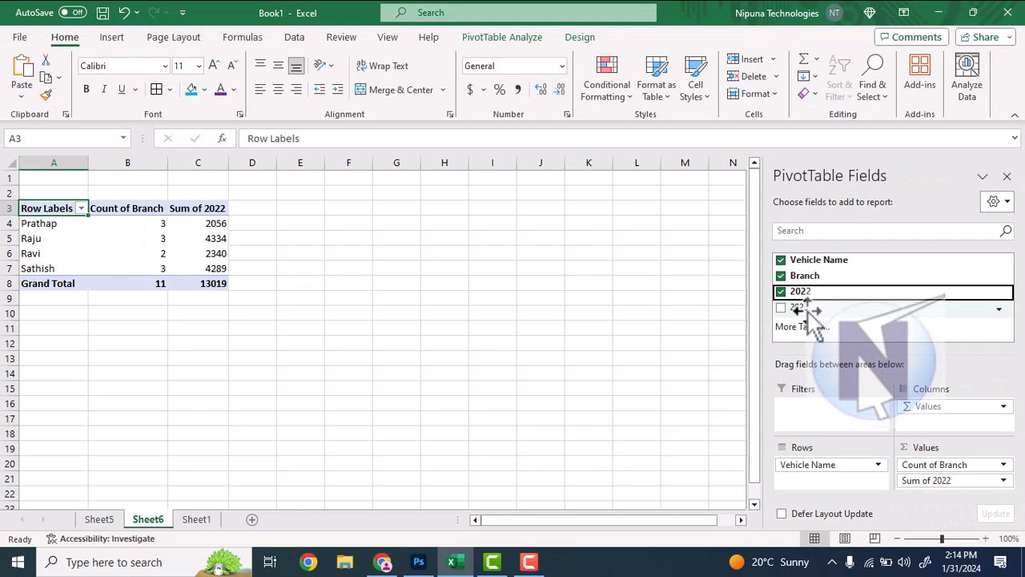
pyautogui.moveTo(809, 308); pyautogui.dragTo(944, 492)
pyautogui.moveTo(808, 309); pyautogui.dragTo(923, 497)
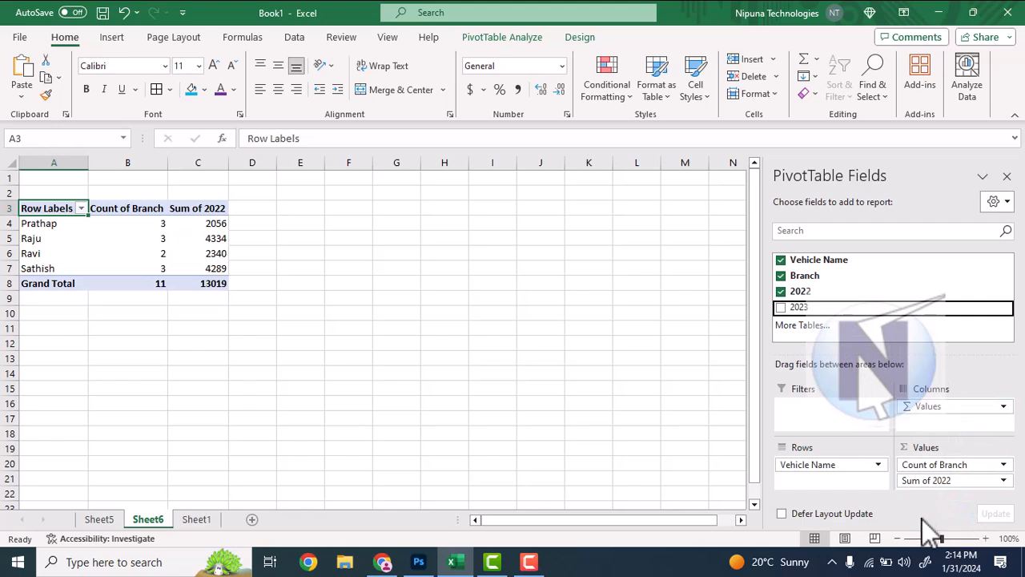
pyautogui.moveTo(792, 309); pyautogui.dragTo(937, 491)
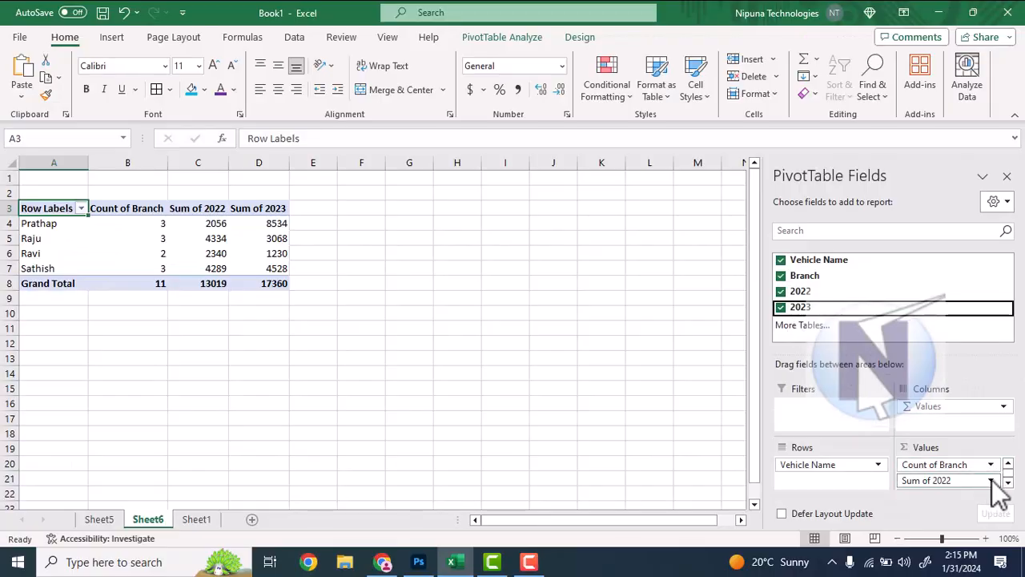
# Remove Sum of 2022, Sum of 2023 and Count of Branch from the PivotTable's values
pyautogui.click(991, 481)
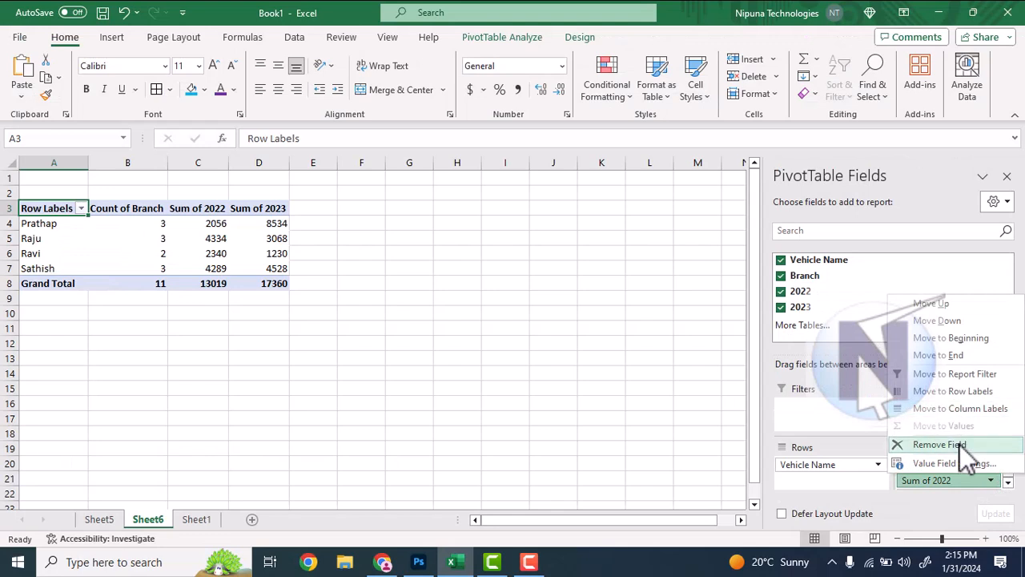
pyautogui.click(996, 483)
pyautogui.click(993, 481)
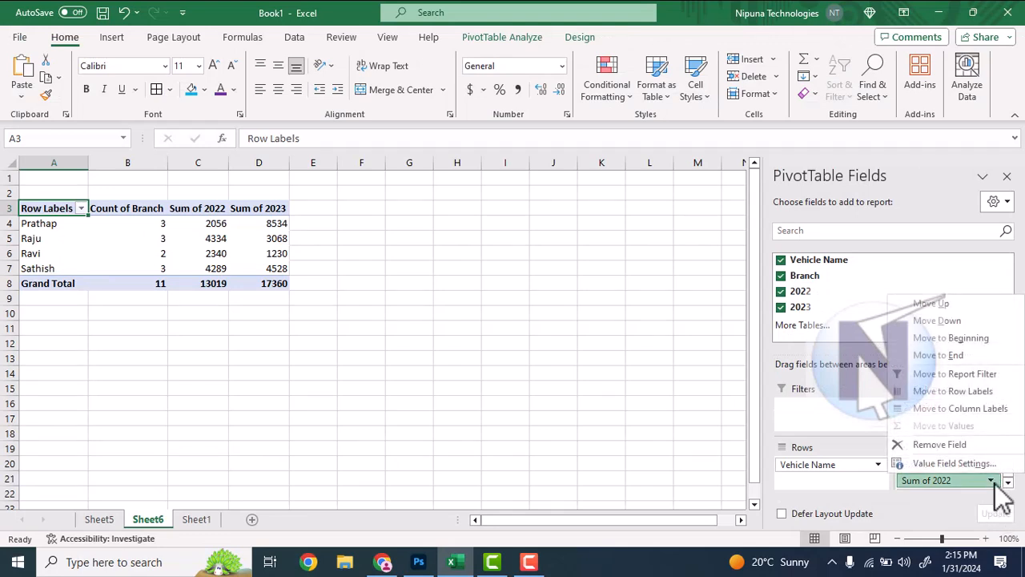
pyautogui.click(951, 442)
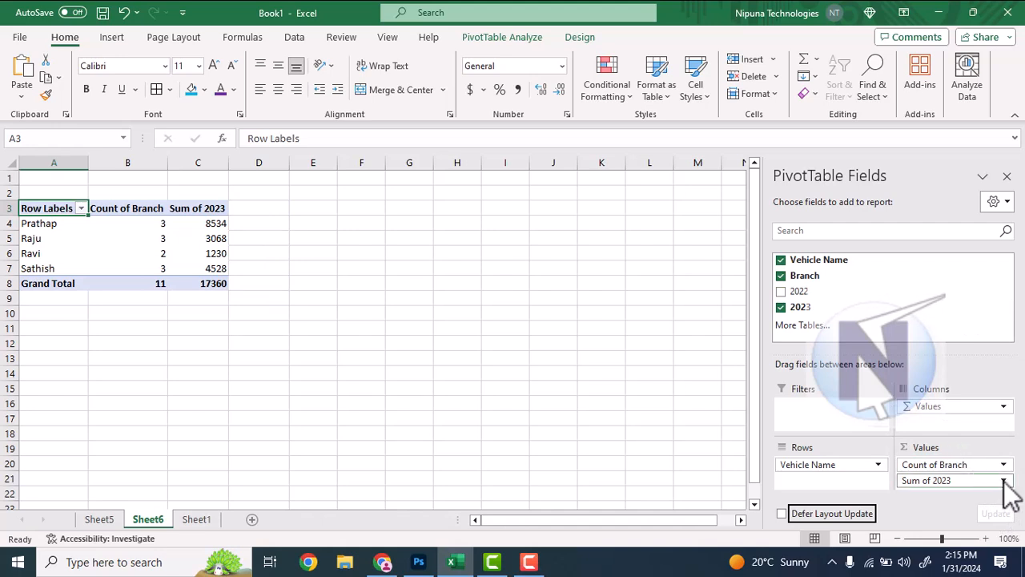
pyautogui.click(1003, 481)
pyautogui.click(950, 445)
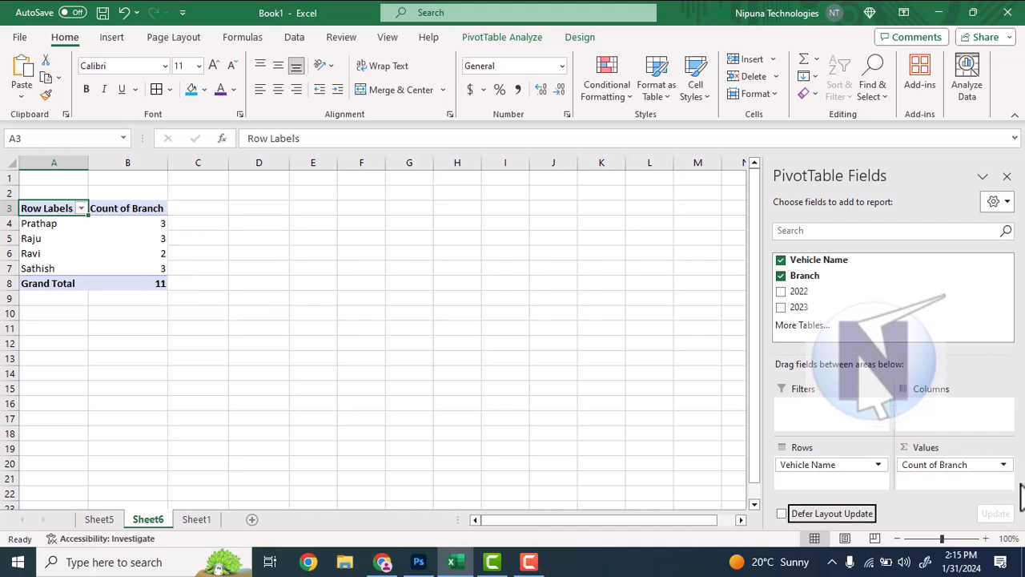
pyautogui.click(1002, 466)
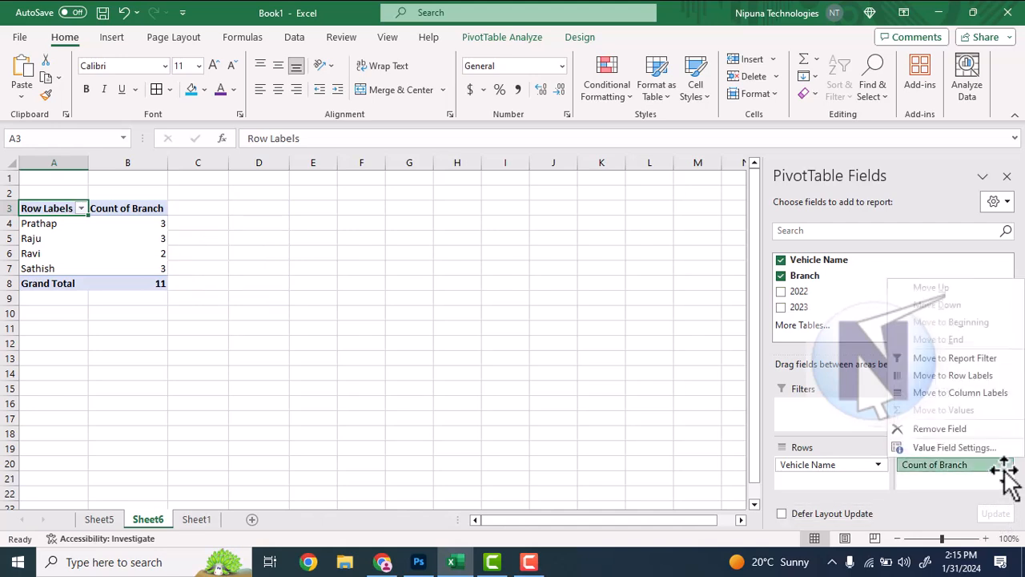
pyautogui.click(965, 432)
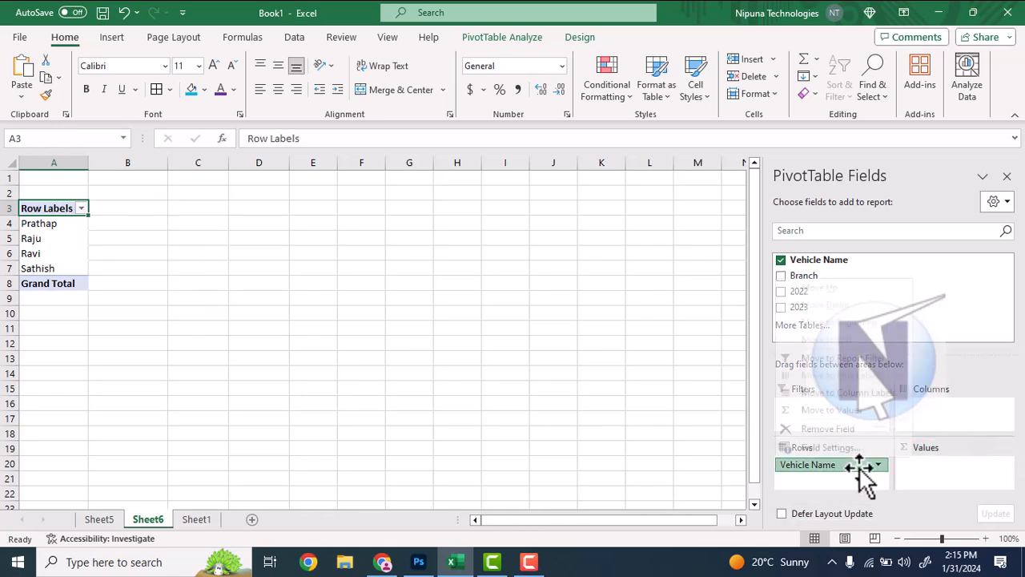
# Remove the Vehicle Name field from the PivotTable's rows
pyautogui.click(882, 466)
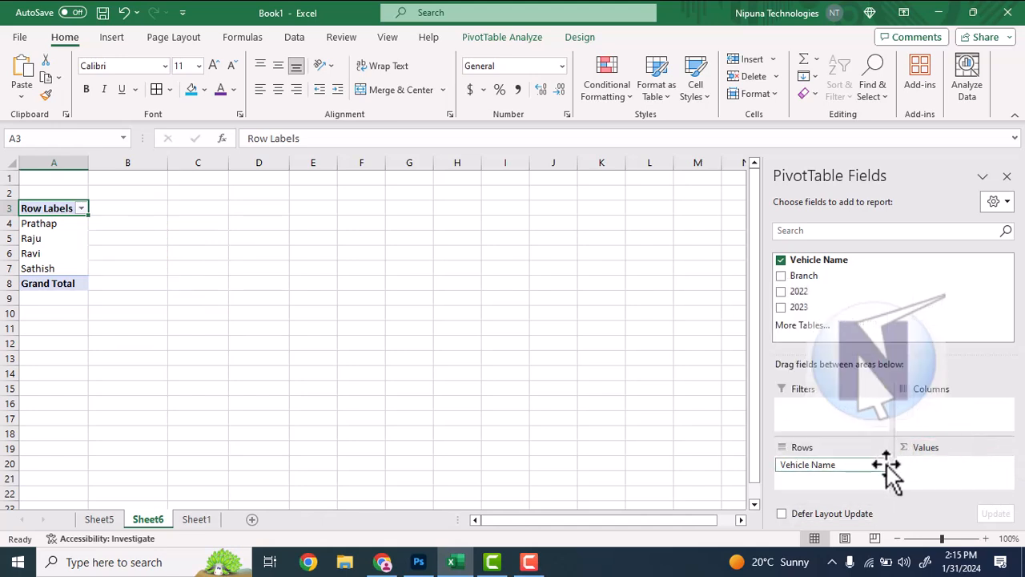
pyautogui.click(881, 465)
pyautogui.click(863, 433)
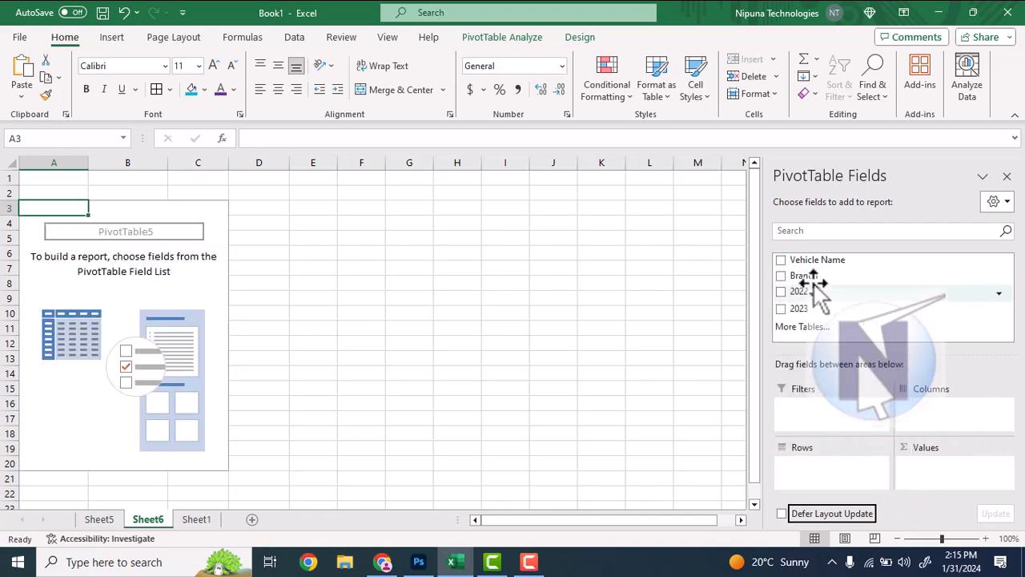
# Add the Branch field to the PivotTable's rows and the Vehicle Name field to its values as a count
pyautogui.moveTo(817, 277); pyautogui.dragTo(814, 469)
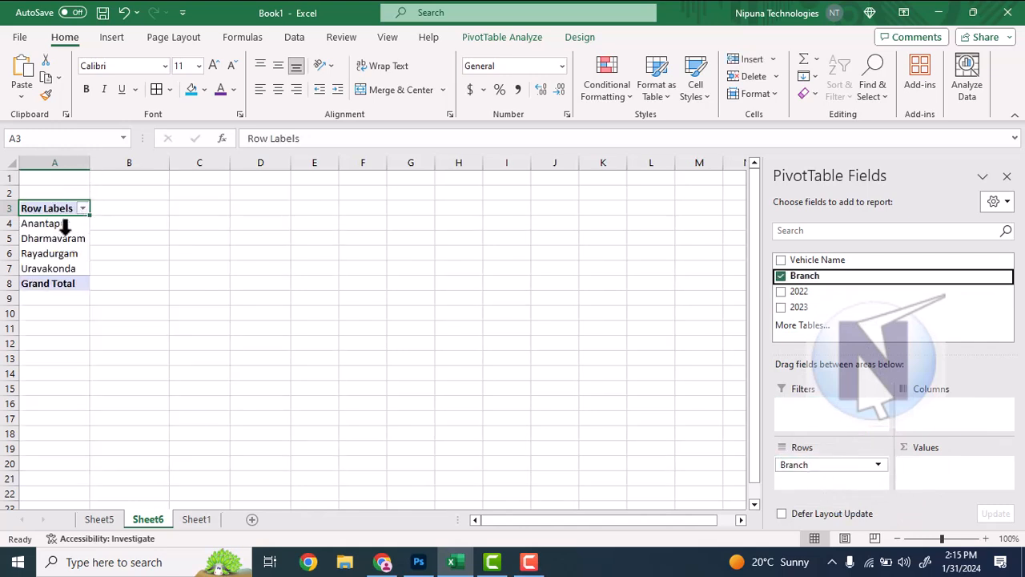
pyautogui.moveTo(829, 259); pyautogui.dragTo(939, 479)
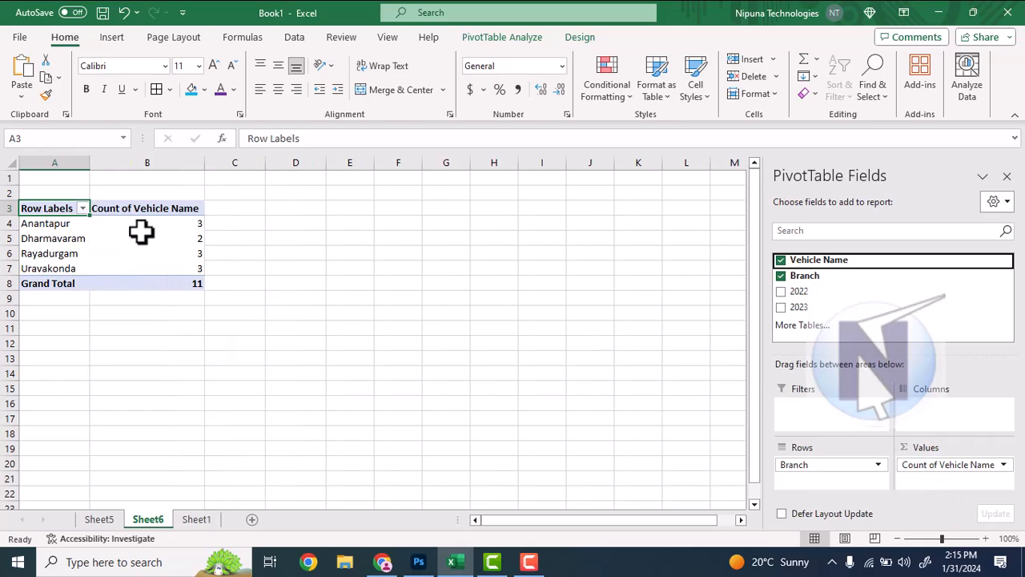
pyautogui.moveTo(179, 233)
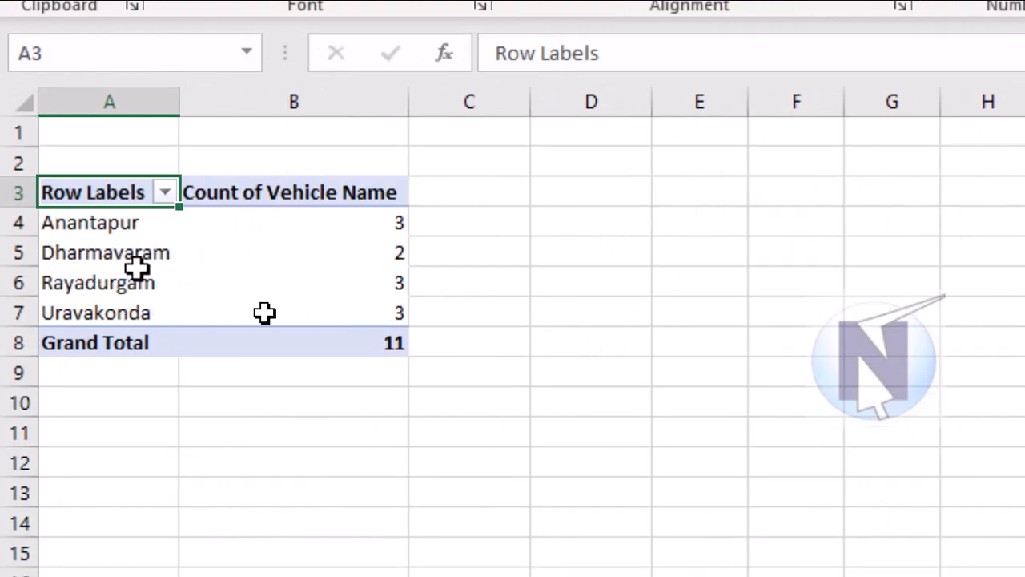
pyautogui.moveTo(396, 315)
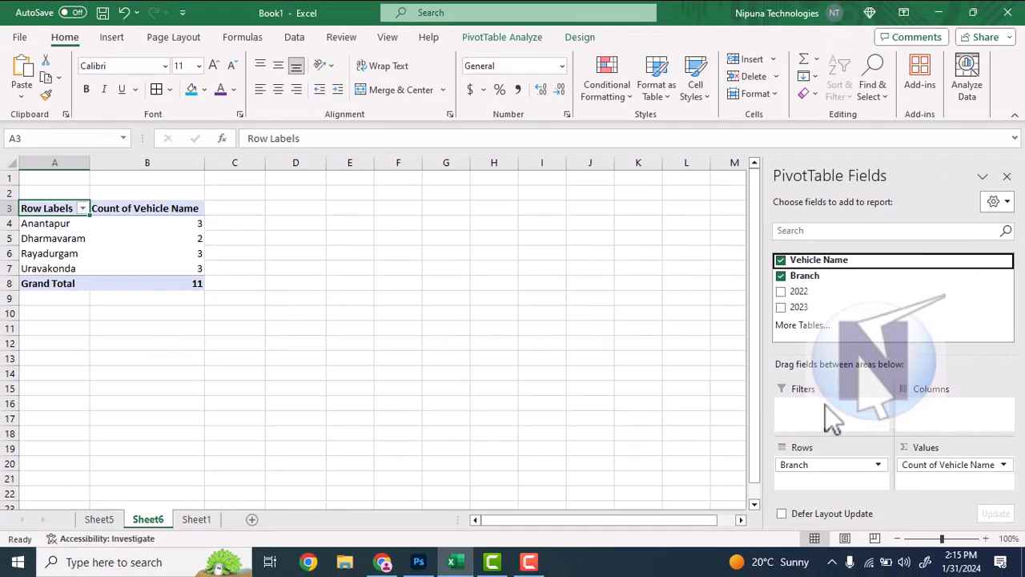
# Remove Count of Vehicle Name from the values and add the Vehicle Name field to the rows below Branch
pyautogui.click(1001, 466)
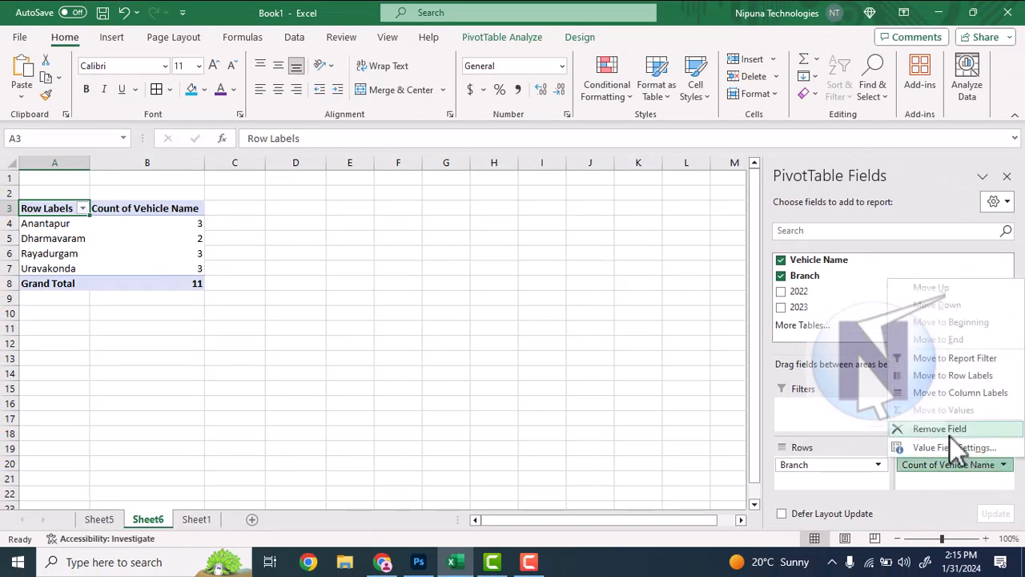
pyautogui.click(949, 436)
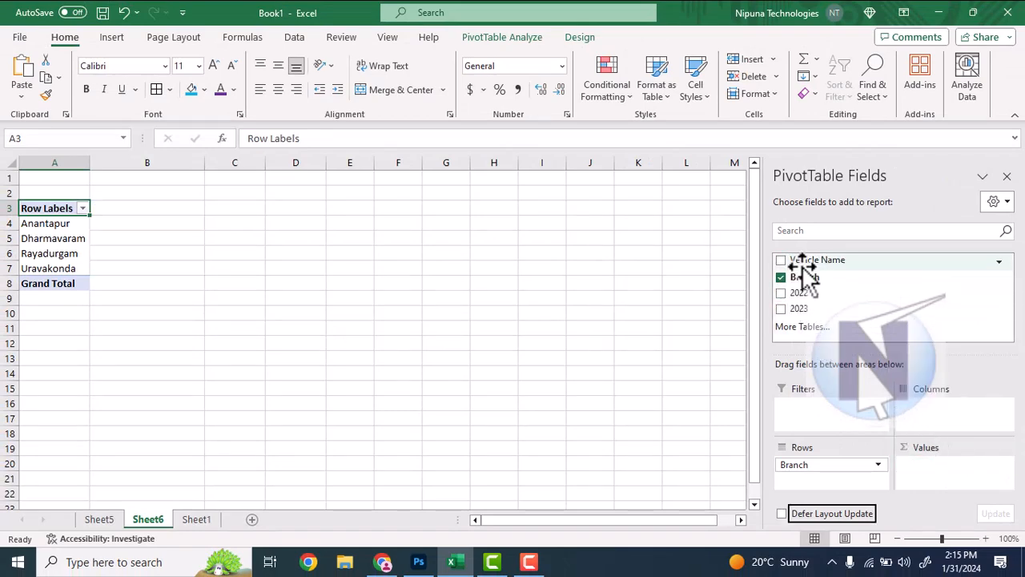
pyautogui.moveTo(810, 265); pyautogui.dragTo(811, 491)
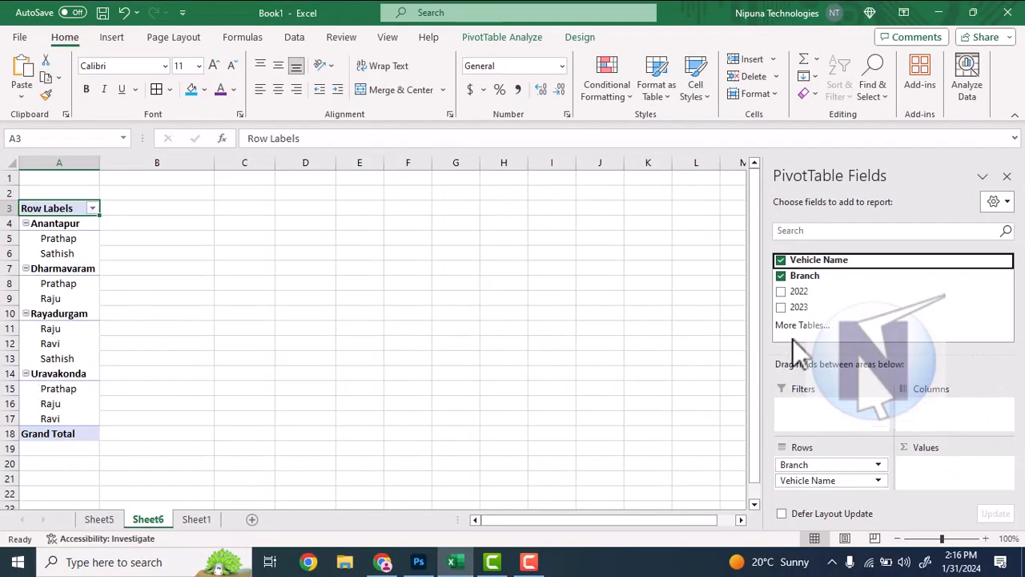
# Add the 2022 and 2023 fields as sums to the values of the PivotTable grouped by Branch and Vehicle Name
pyautogui.moveTo(803, 292); pyautogui.dragTo(938, 468)
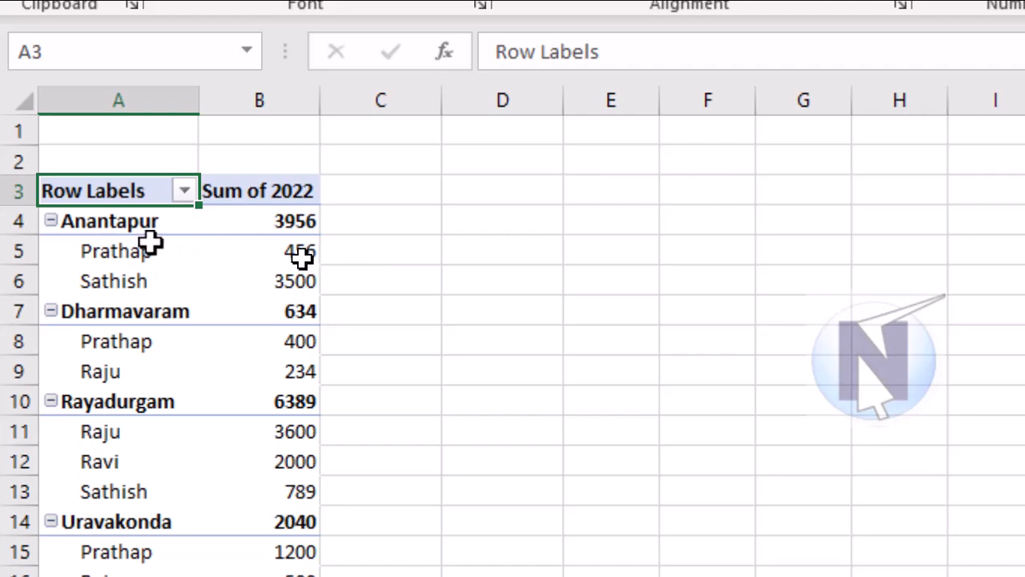
pyautogui.moveTo(300, 256)
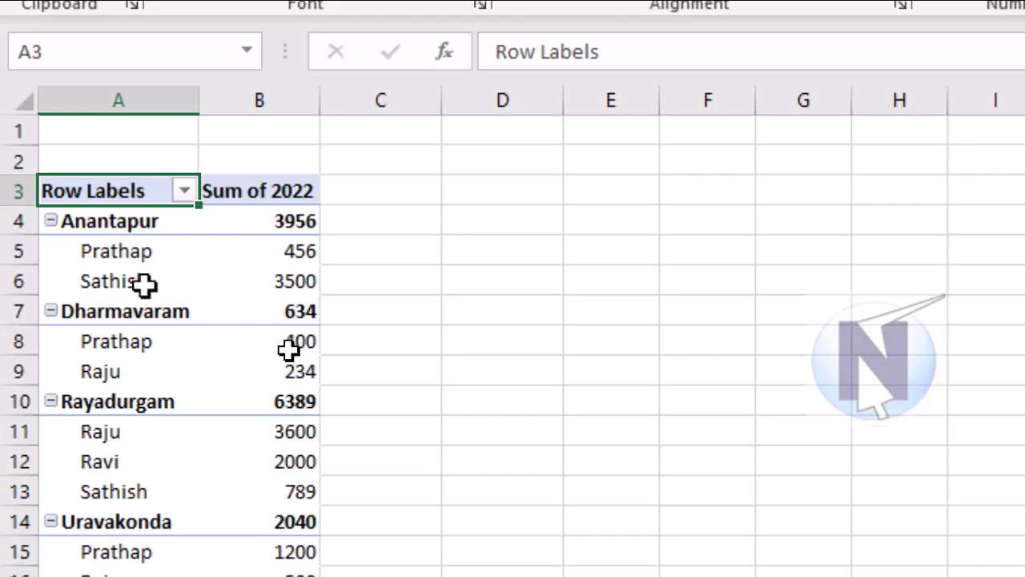
pyautogui.scroll(-2, 171, 451)
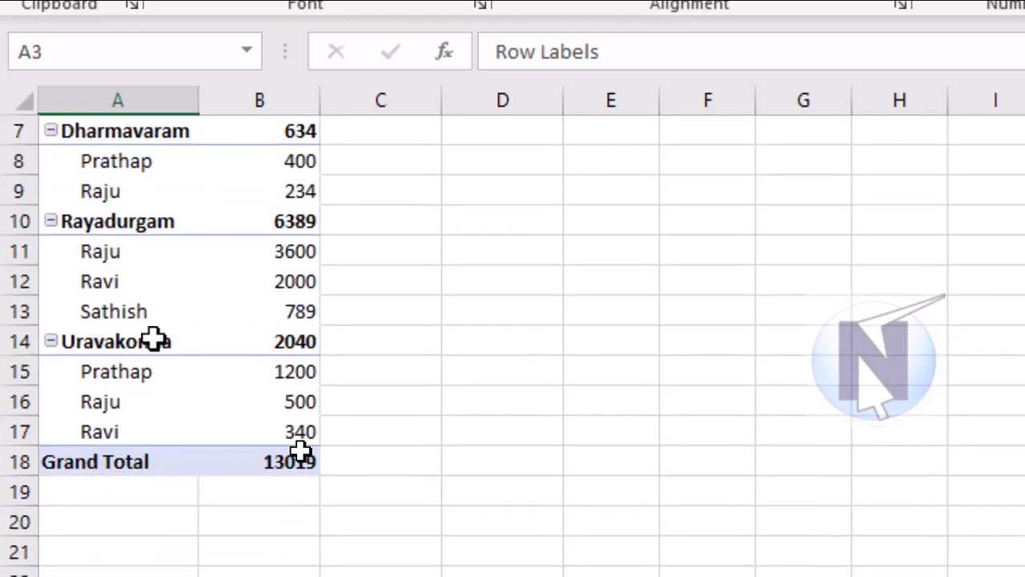
pyautogui.scroll(1, 151, 206)
pyautogui.scroll(-1, 149, 210)
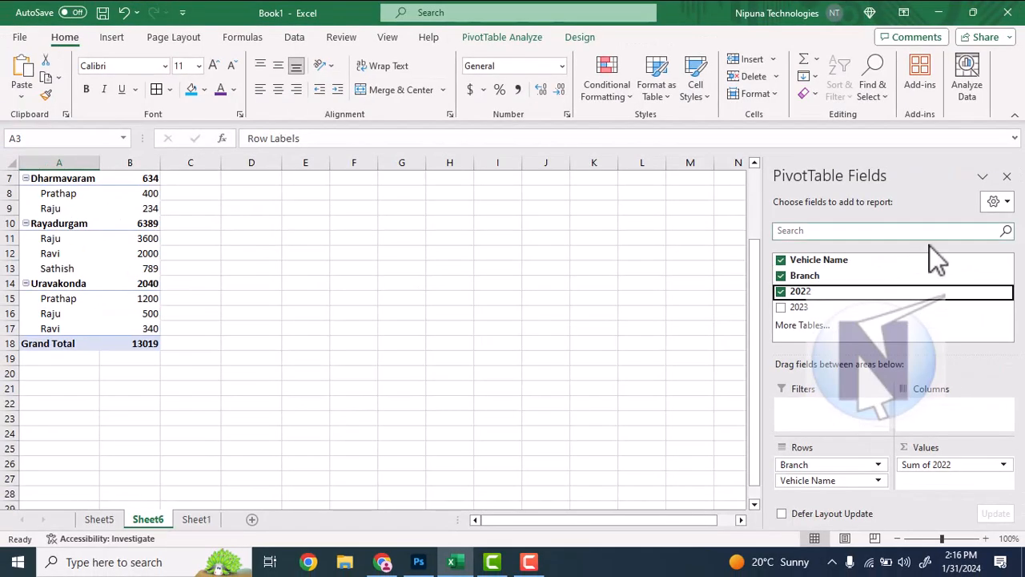
pyautogui.moveTo(813, 308); pyautogui.dragTo(925, 484)
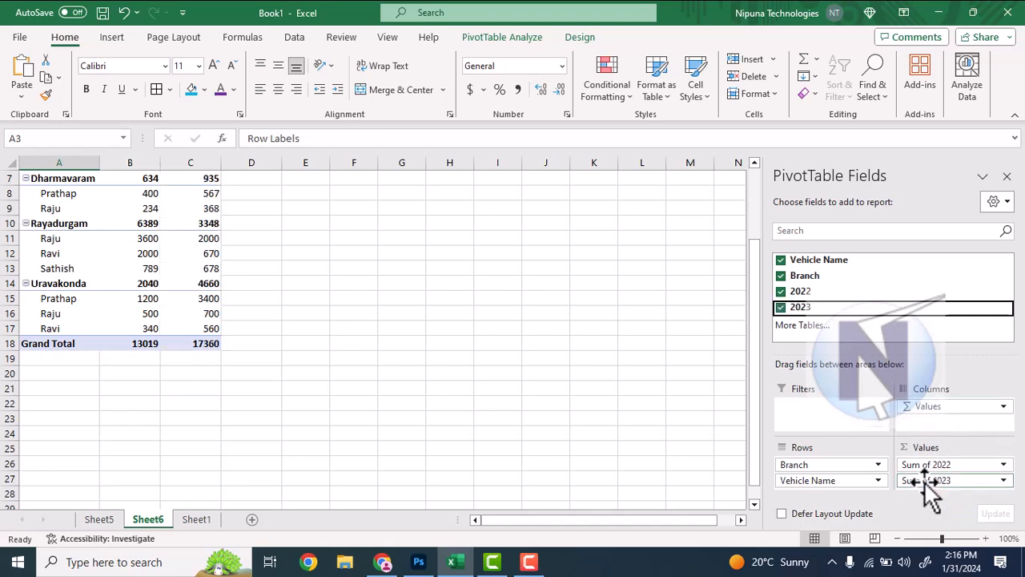
pyautogui.scroll(2, 213, 270)
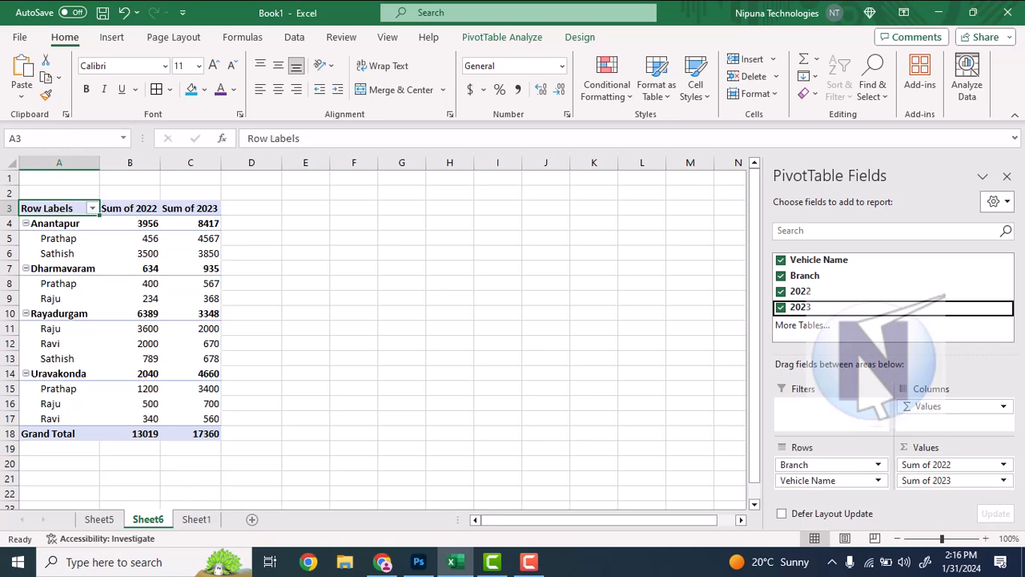
# Remove Sum of 2023 and Sum of 2022 from the PivotTable's values
pyautogui.click(1004, 480)
pyautogui.click(971, 450)
pyautogui.click(1004, 465)
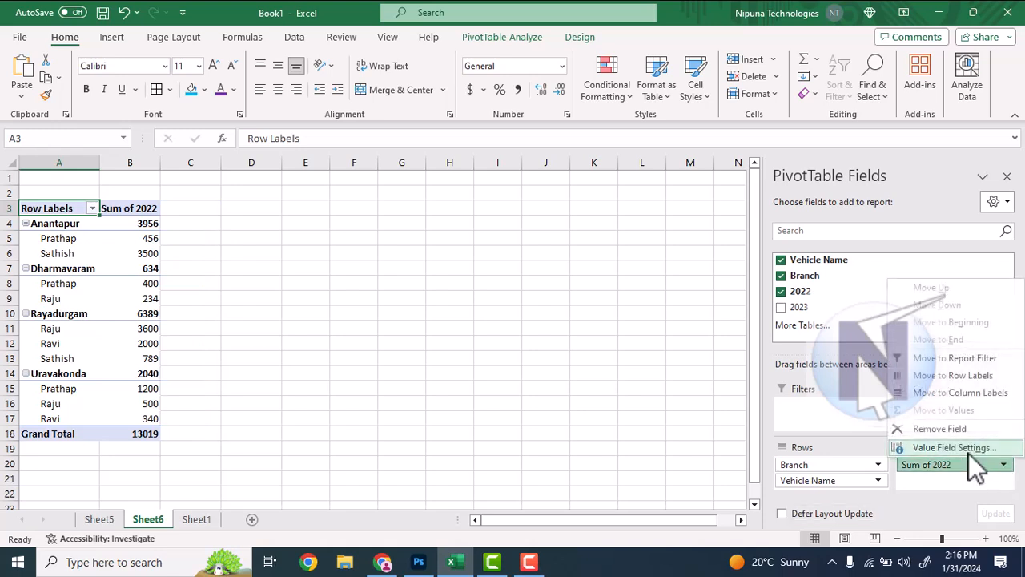
pyautogui.click(964, 433)
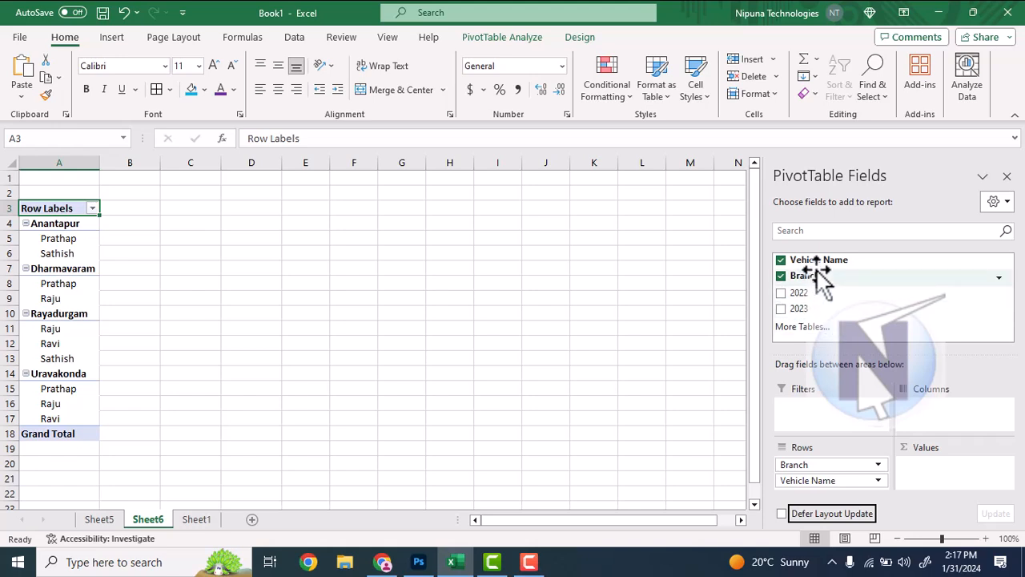
# Try the 2022 field in the PivotTable's columns and remove it again
pyautogui.moveTo(804, 294); pyautogui.dragTo(935, 416)
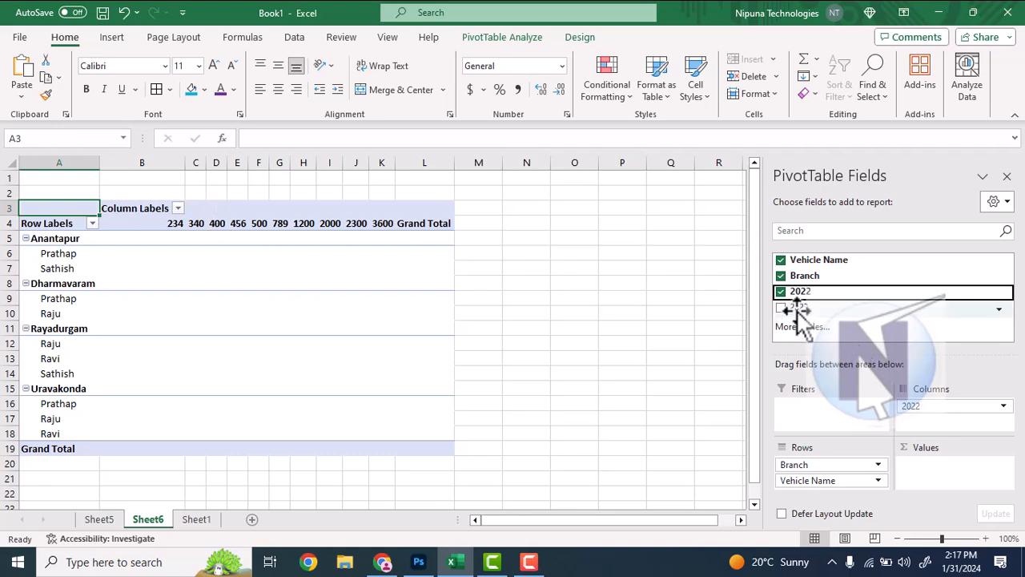
pyautogui.moveTo(798, 306)
pyautogui.mouseDown()
pyautogui.moveTo(798, 281)
pyautogui.moveTo(805, 298)
pyautogui.mouseUp()
pyautogui.click(1003, 406)
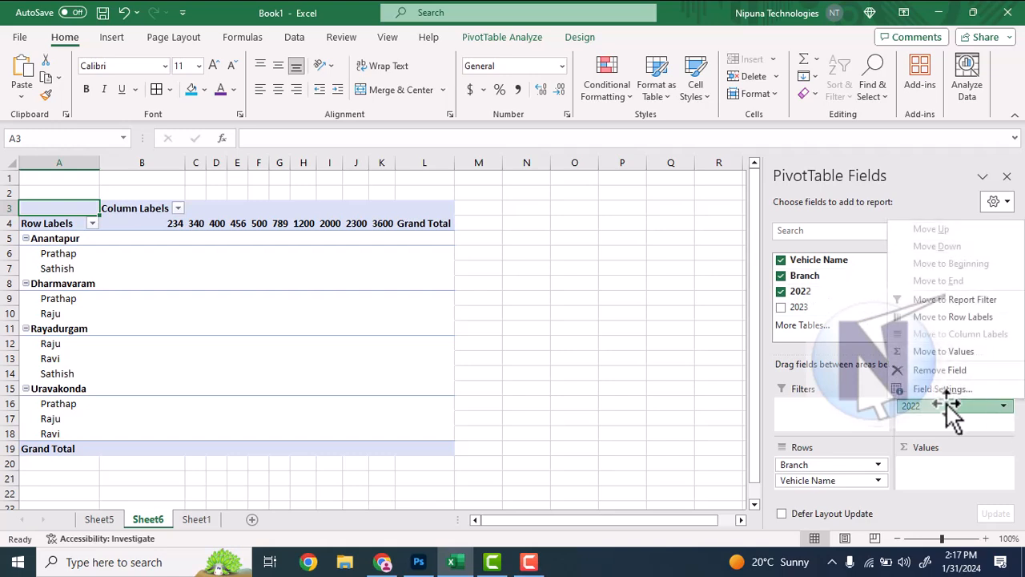
pyautogui.click(937, 370)
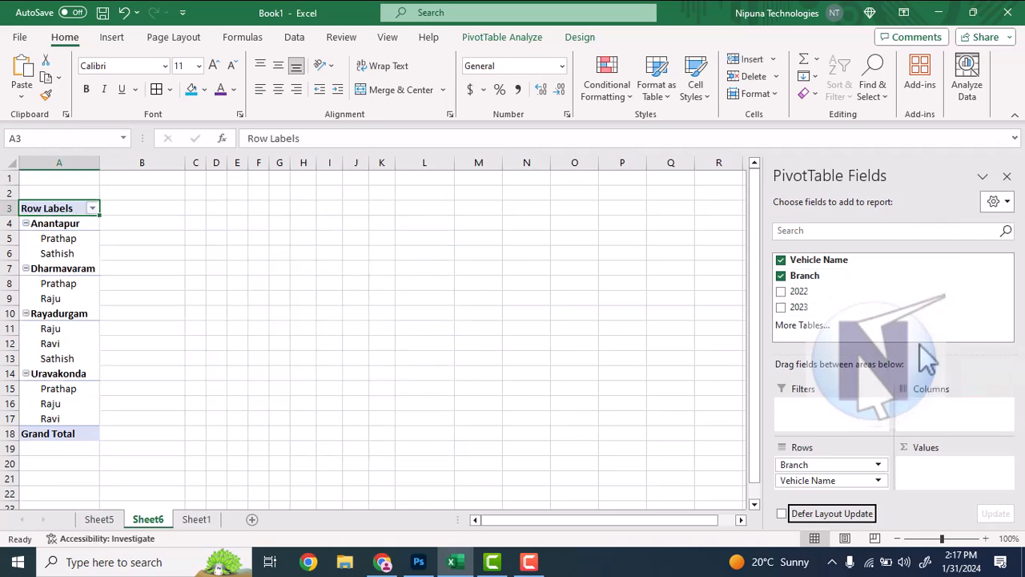
# Remove the Branch field from the PivotTable's rows, keeping Vehicle Name
pyautogui.click(833, 480)
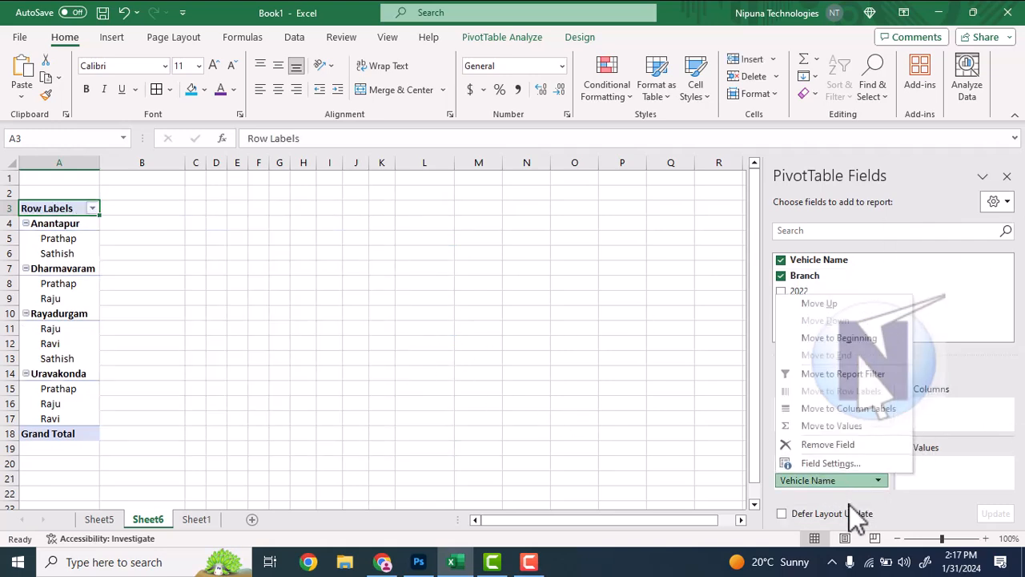
pyautogui.click(945, 500)
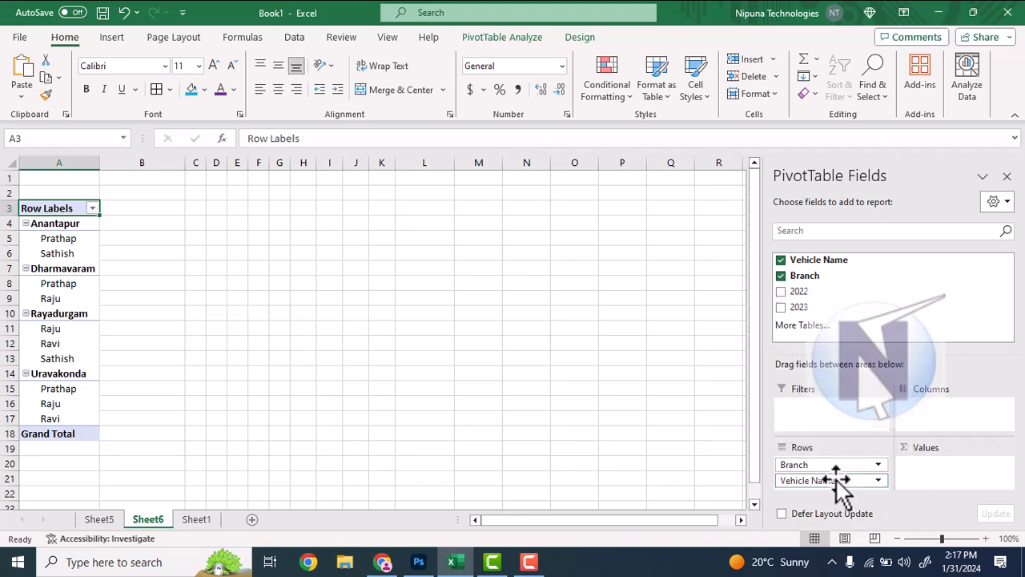
pyautogui.click(877, 464)
pyautogui.click(885, 474)
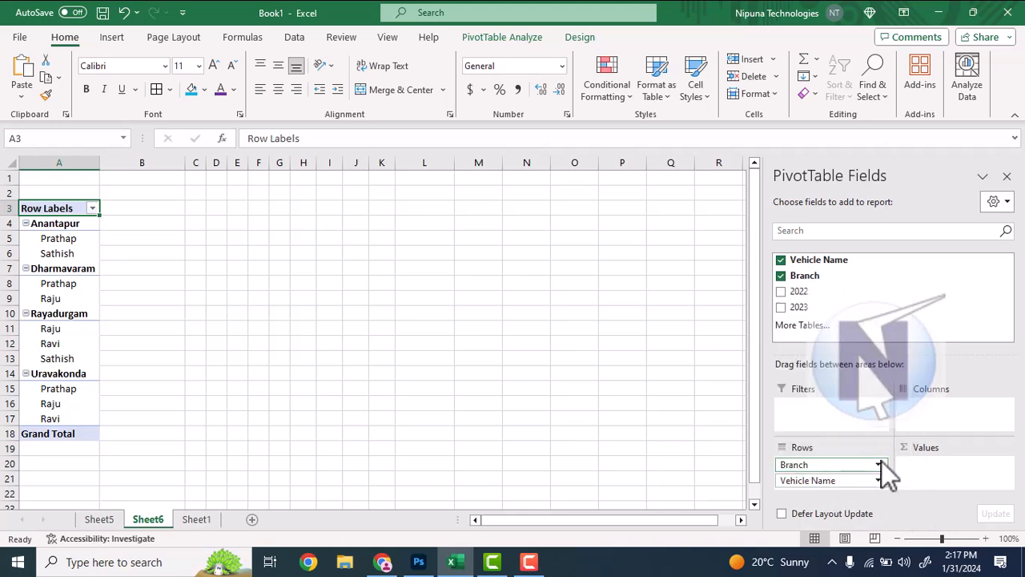
pyautogui.click(881, 468)
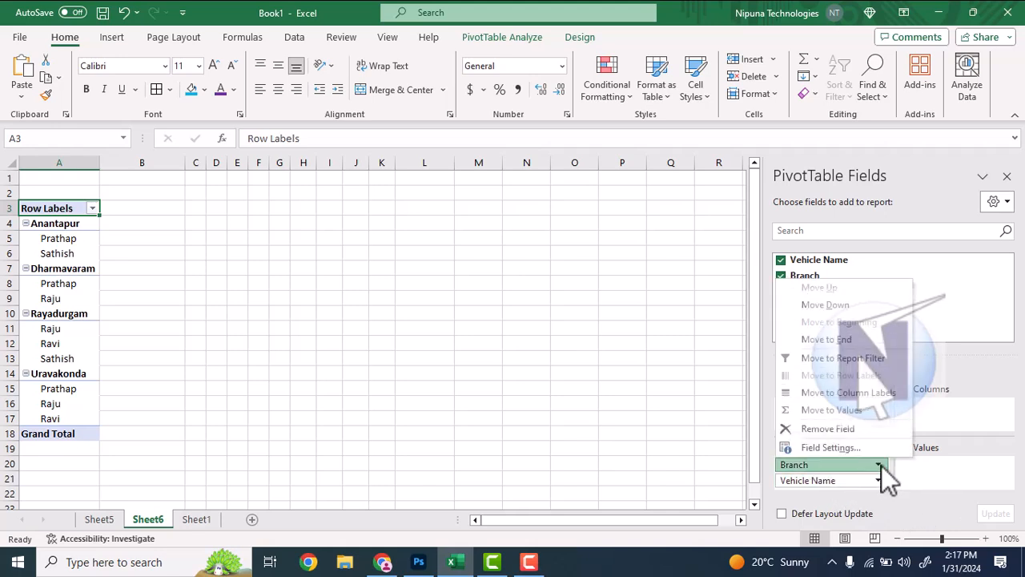
pyautogui.click(833, 432)
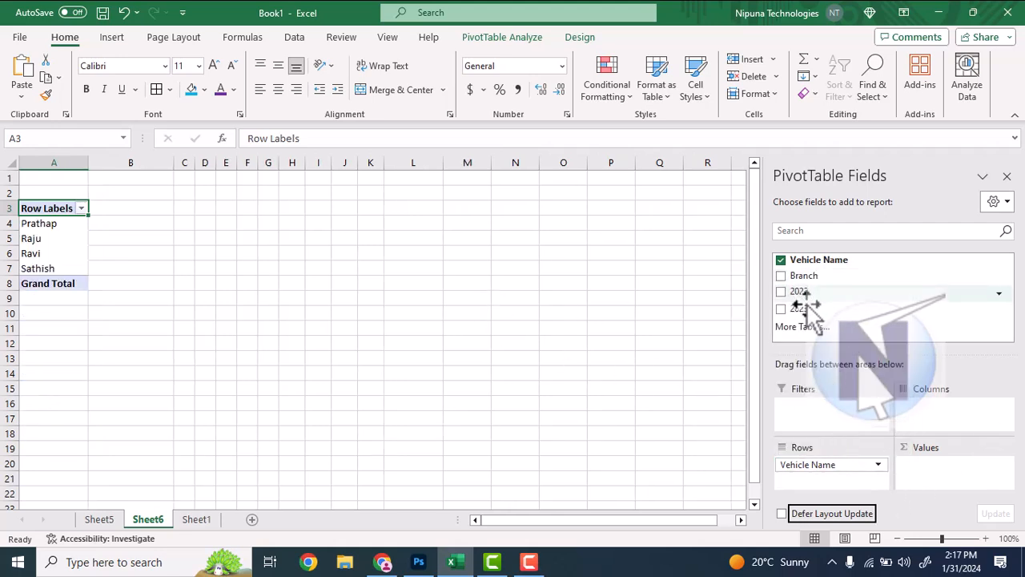
# Add 2023 to the values as a sum and Branch to the columns, and compare the PivotTable with the Sheet1 sales list
pyautogui.moveTo(805, 308); pyautogui.dragTo(944, 479)
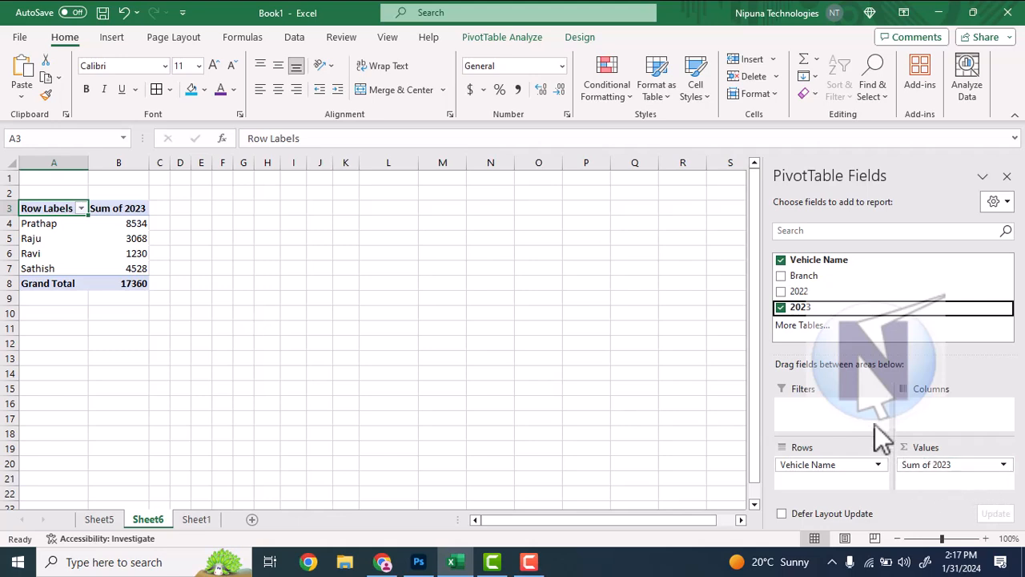
pyautogui.moveTo(792, 275); pyautogui.dragTo(971, 422)
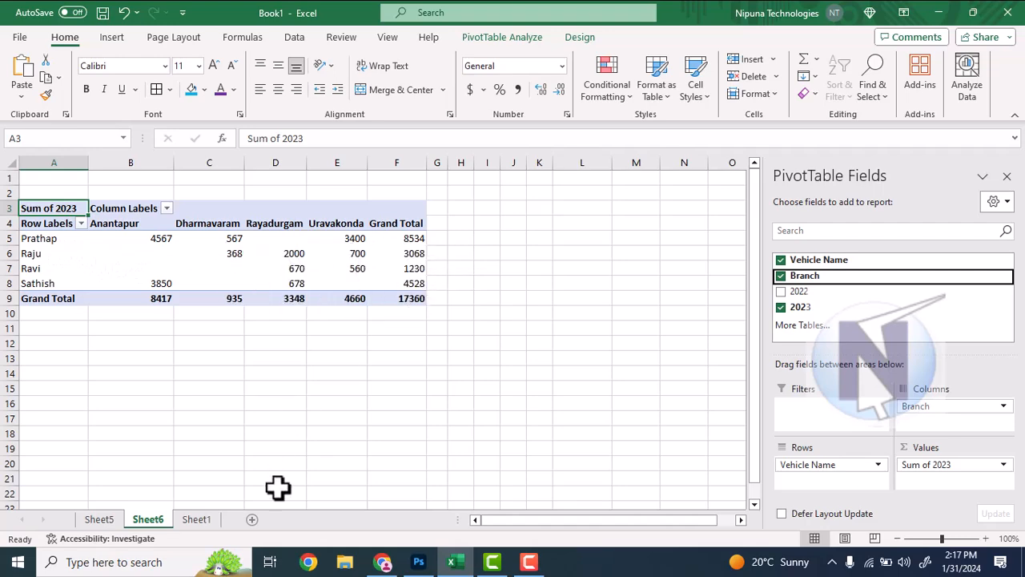
pyautogui.click(197, 520)
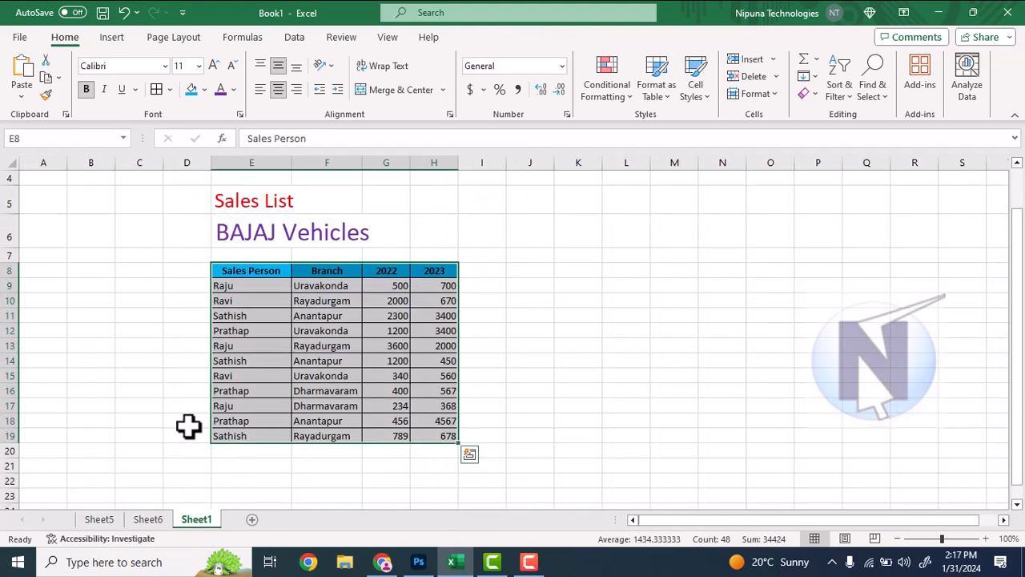
pyautogui.click(234, 290)
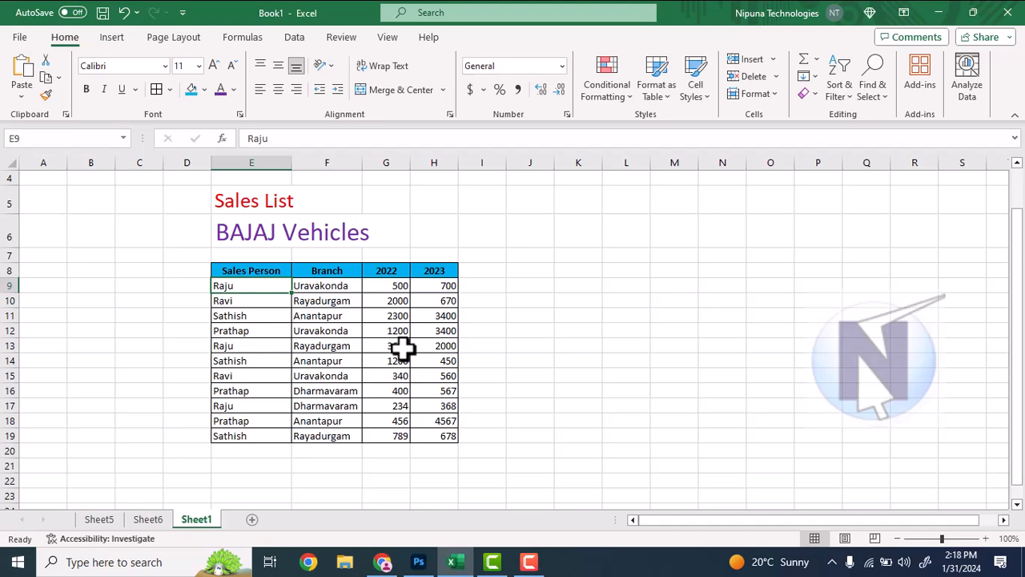
pyautogui.click(147, 520)
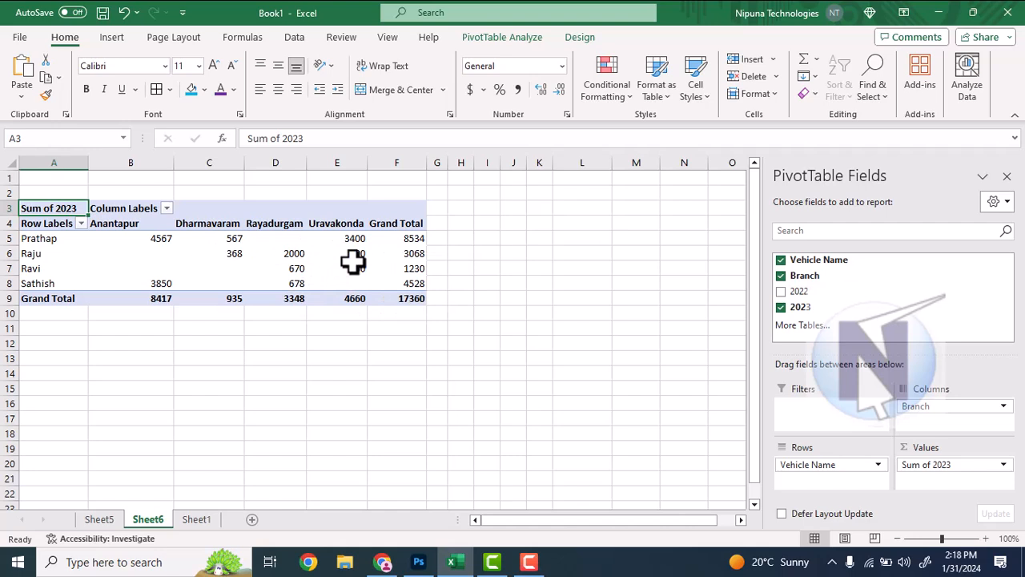
# Remove the Branch field from the PivotTable's columns
pyautogui.click(972, 410)
pyautogui.click(972, 410)
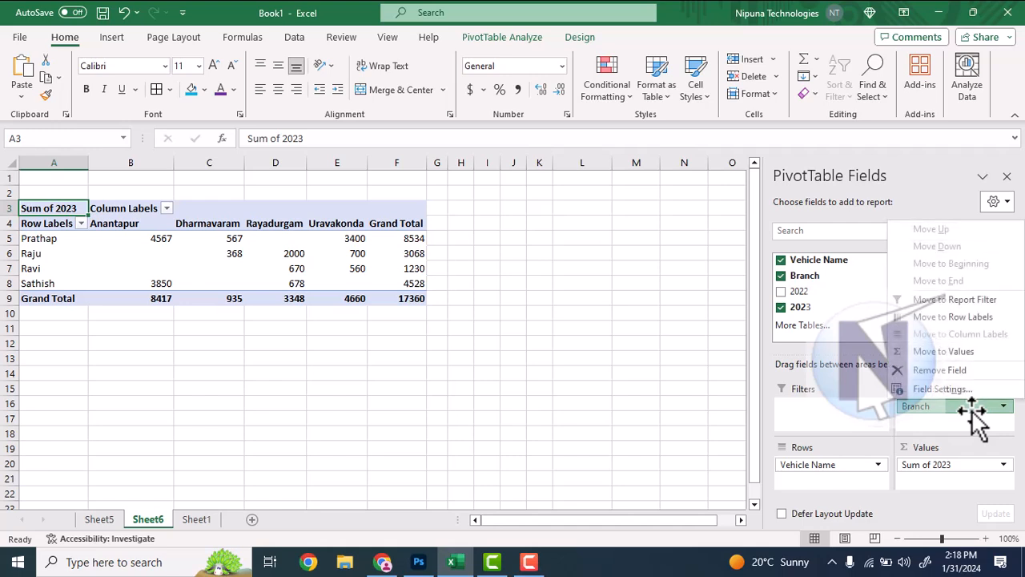
pyautogui.click(1003, 407)
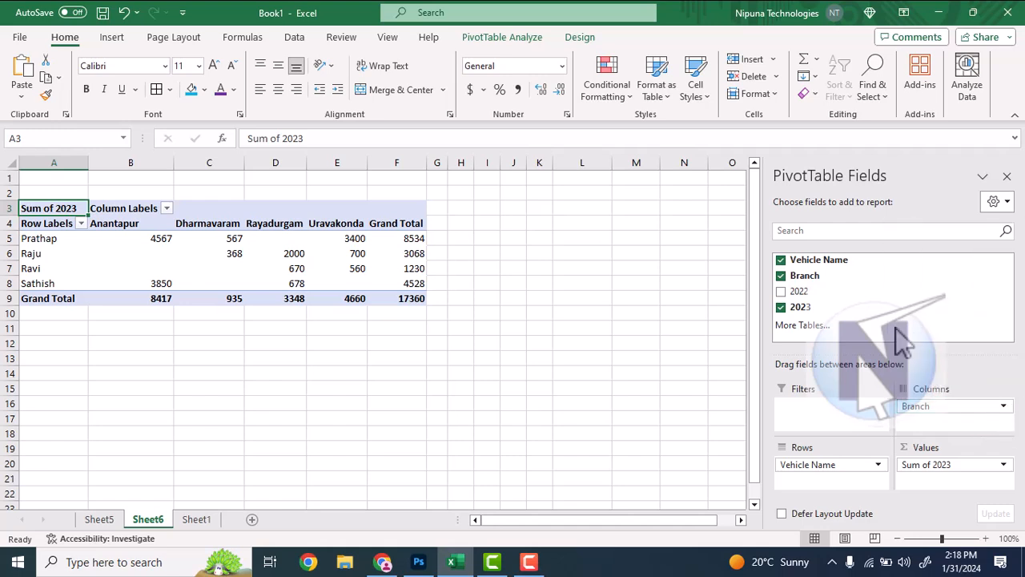
pyautogui.click(1003, 406)
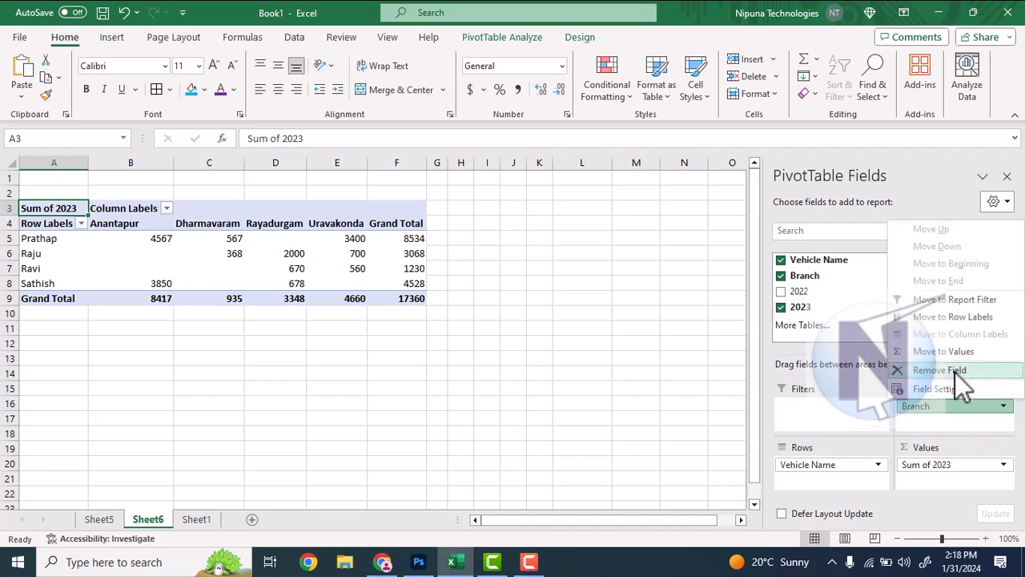
pyautogui.click(954, 371)
# Try the 2022 and 2023 fields in the PivotTable's columns and remove both again
pyautogui.moveTo(801, 295); pyautogui.dragTo(949, 410)
pyautogui.moveTo(799, 306); pyautogui.dragTo(917, 421)
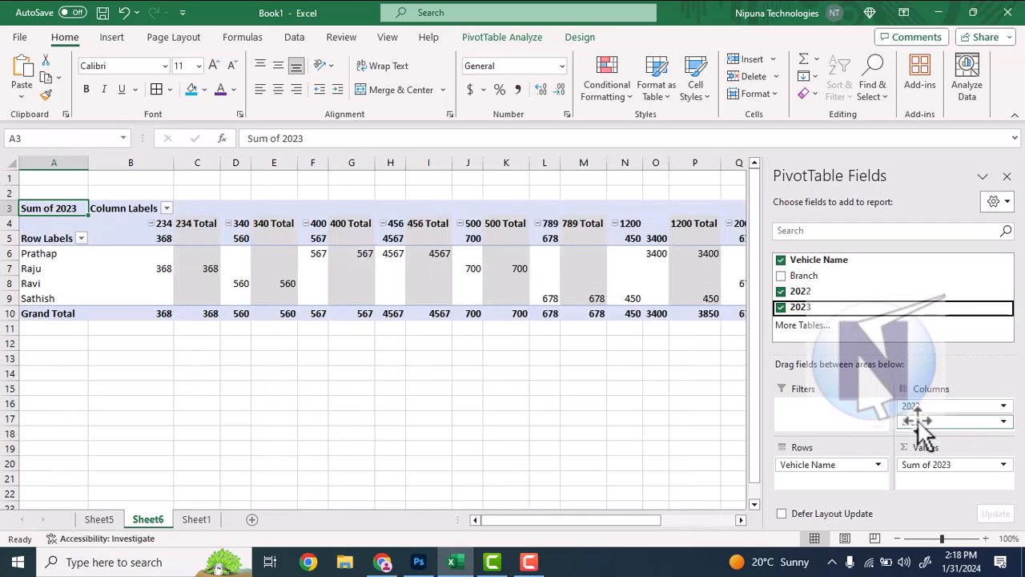
pyautogui.click(1004, 421)
pyautogui.click(942, 387)
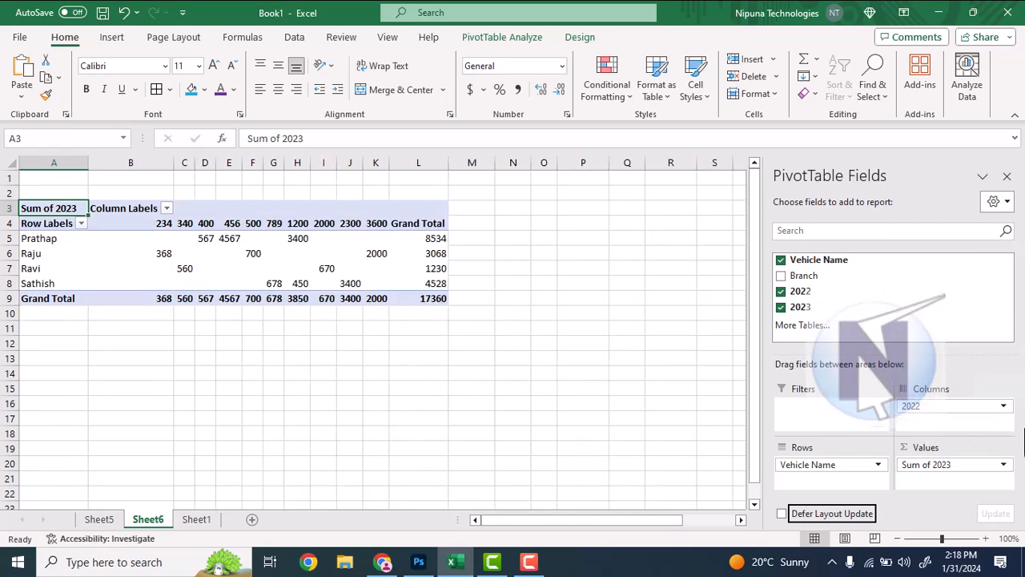
pyautogui.click(1004, 405)
pyautogui.click(941, 371)
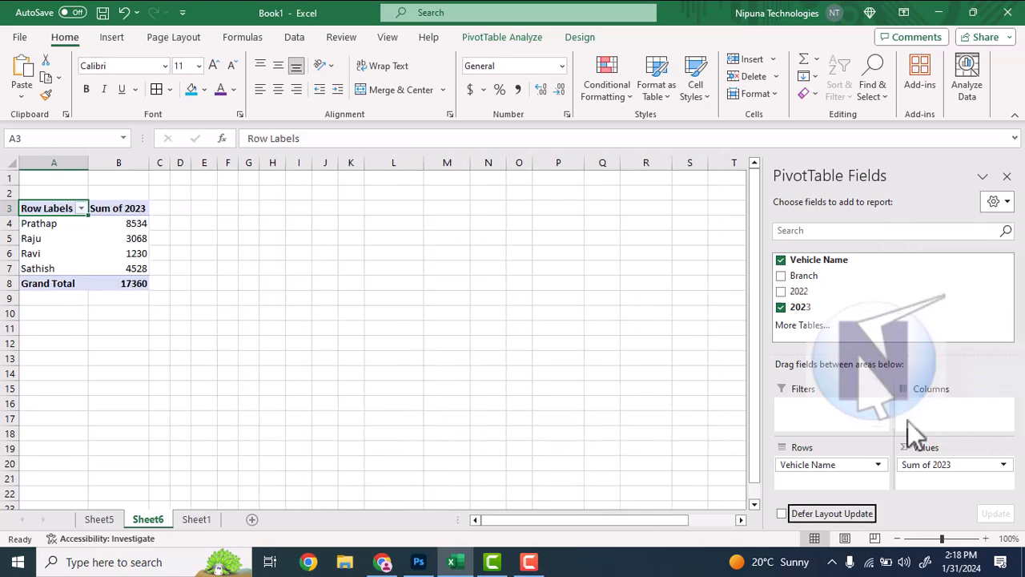
# Remove the Vehicle Name field from the PivotTable's rows, leaving only Sum of 2023 in the values
pyautogui.click(876, 465)
pyautogui.click(833, 428)
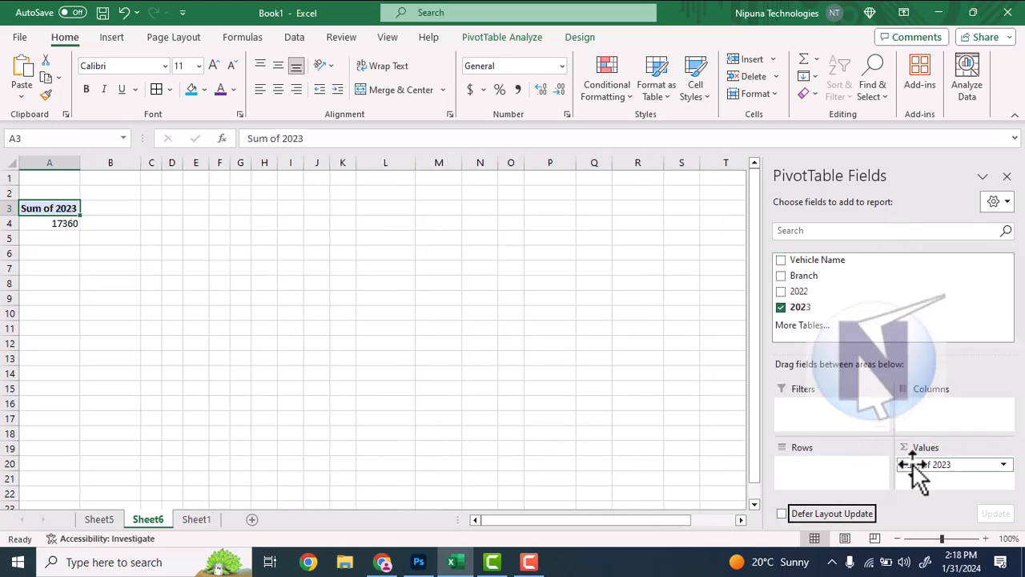
# Remove Sum of 2023 from the PivotTable's values and add the 2022 field to the rows
pyautogui.click(1003, 464)
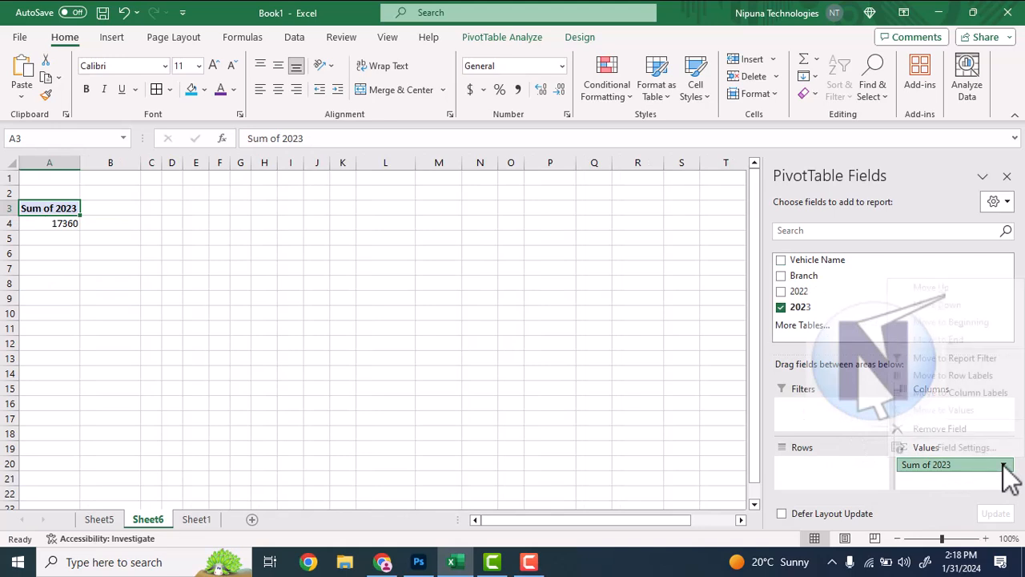
pyautogui.click(905, 428)
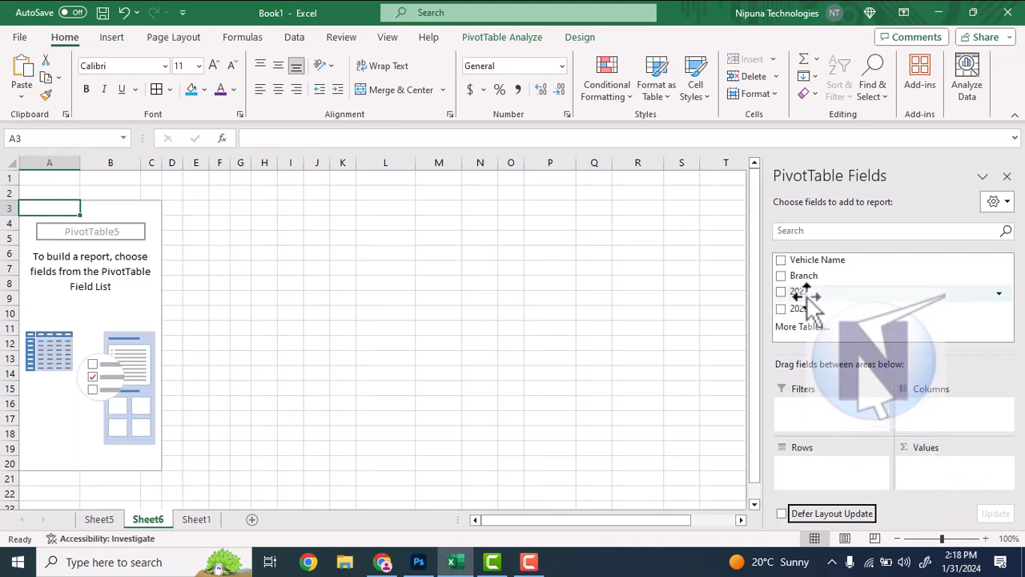
pyautogui.moveTo(808, 292); pyautogui.dragTo(817, 476)
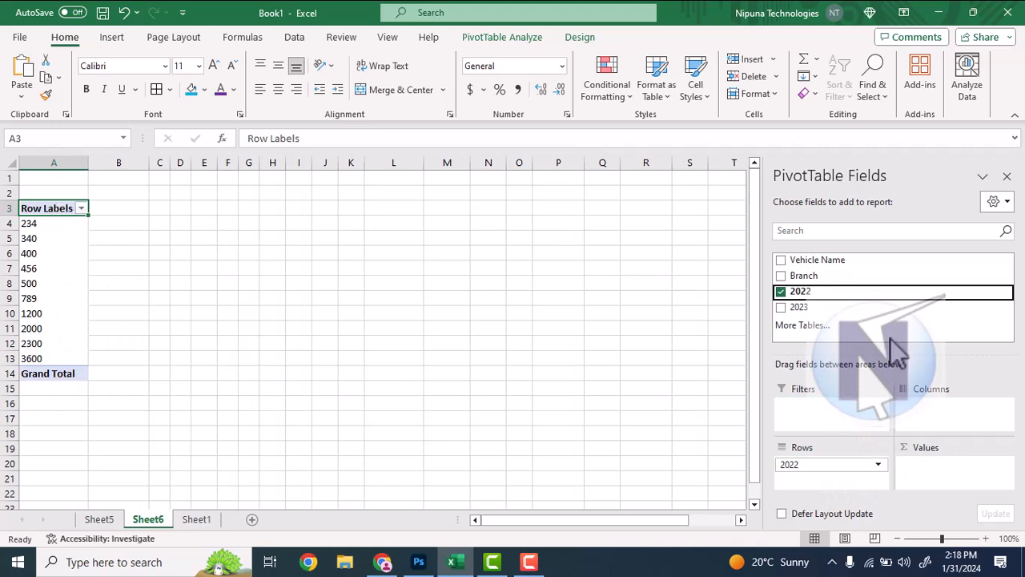
# Try counts of Branch and Vehicle Name in the PivotTable's values and remove both fields again
pyautogui.moveTo(804, 275); pyautogui.dragTo(934, 475)
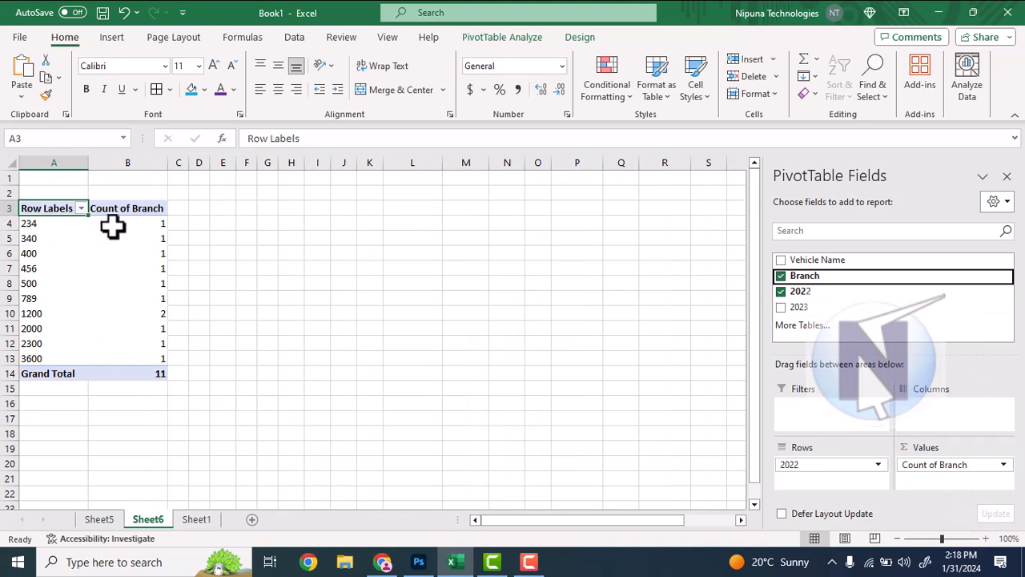
pyautogui.moveTo(809, 259); pyautogui.dragTo(937, 483)
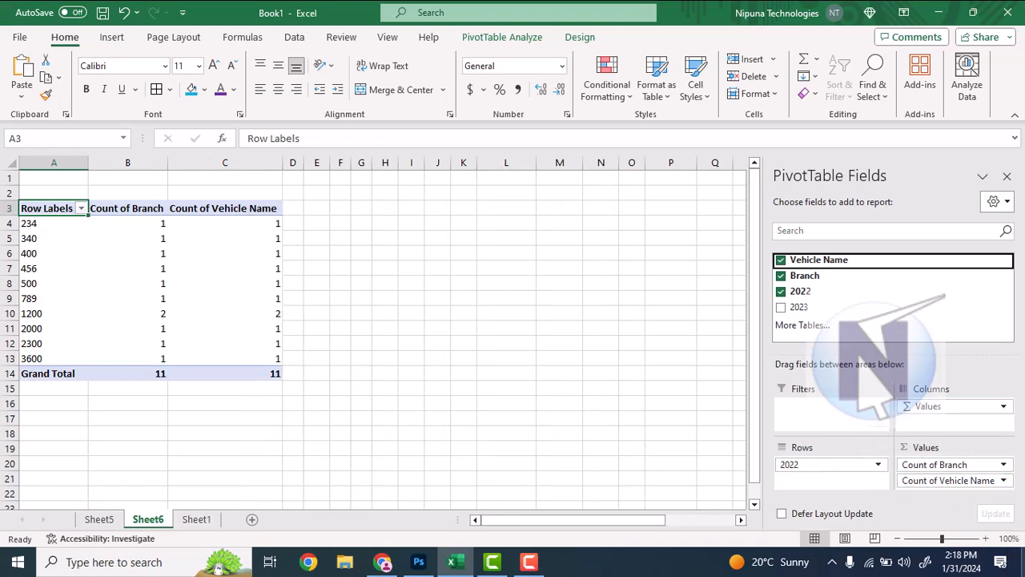
pyautogui.click(1003, 480)
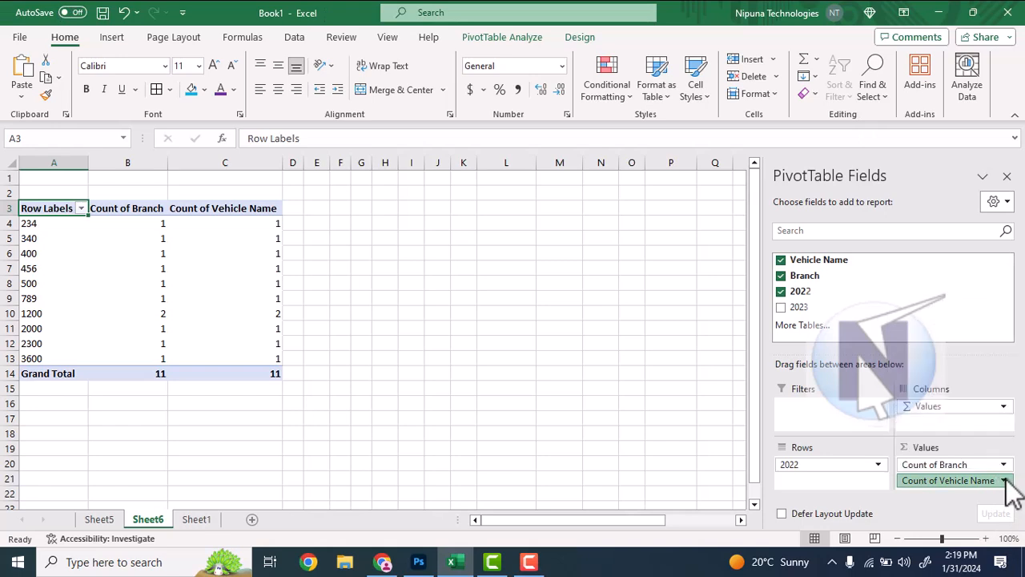
pyautogui.click(1004, 481)
pyautogui.click(1006, 479)
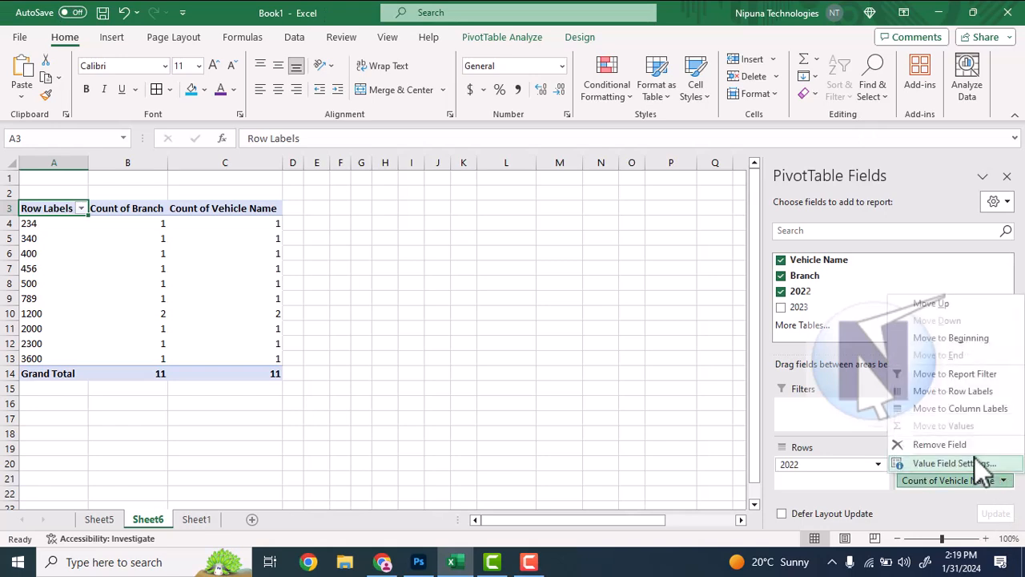
pyautogui.click(953, 447)
pyautogui.click(1002, 465)
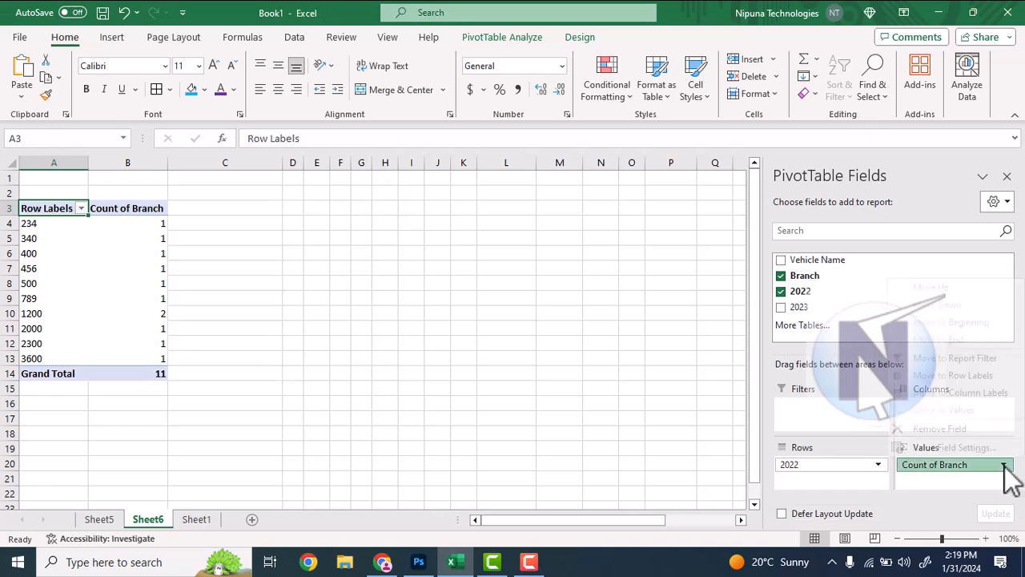
pyautogui.click(948, 431)
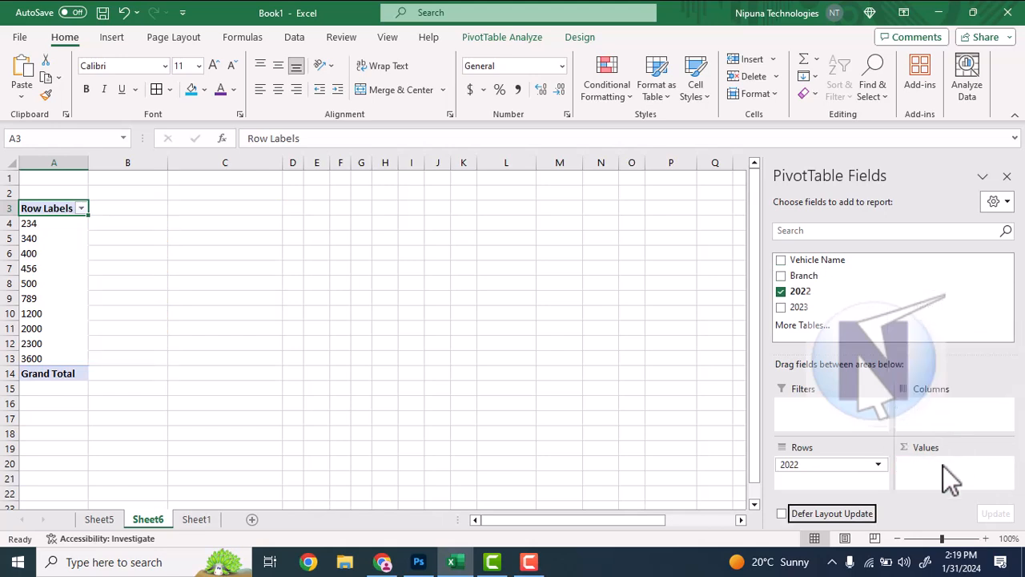
# Move 2022 from the rows to the values as a sum, and add Vehicle Name with Branch nested beneath it to the rows
pyautogui.moveTo(804, 468); pyautogui.dragTo(941, 476)
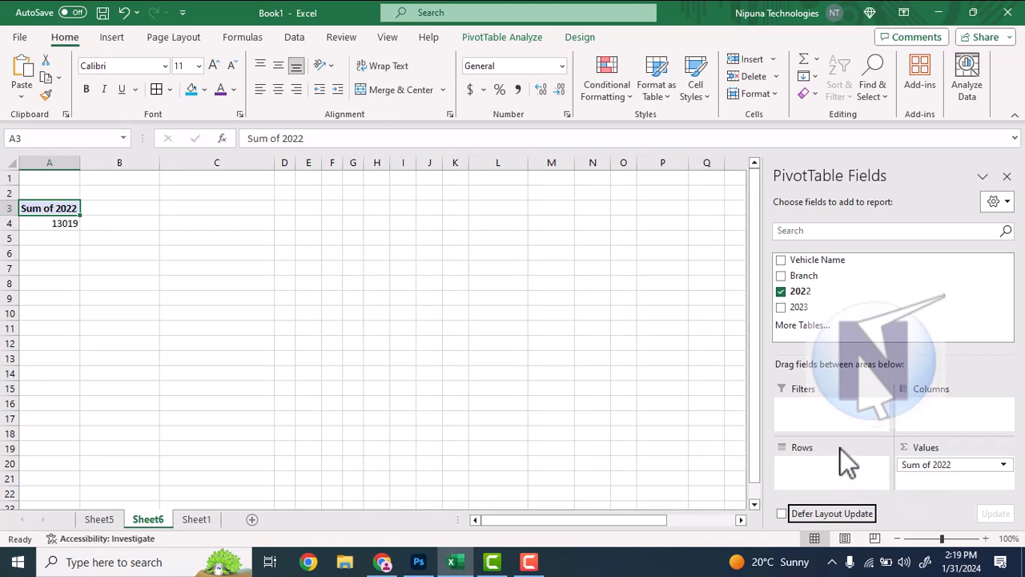
pyautogui.moveTo(816, 260); pyautogui.dragTo(832, 480)
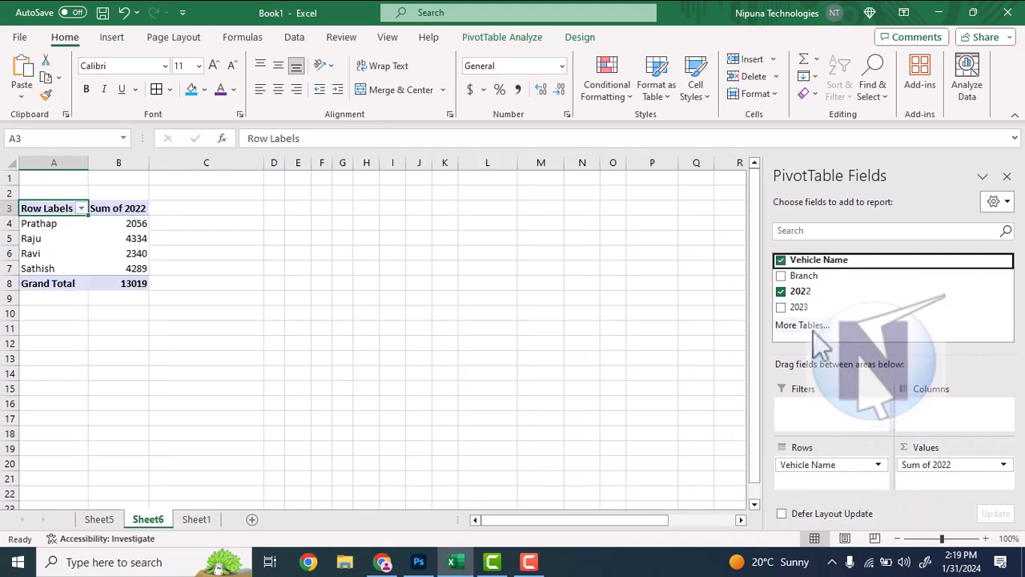
pyautogui.moveTo(799, 277); pyautogui.dragTo(811, 498)
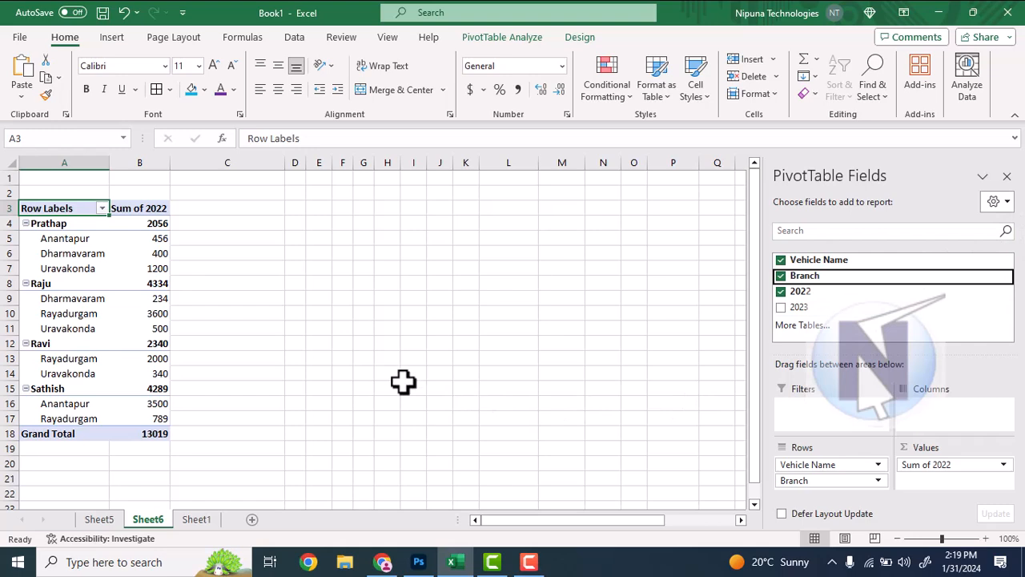
pyautogui.scroll(-2, 239, 366)
pyautogui.scroll(2, 243, 364)
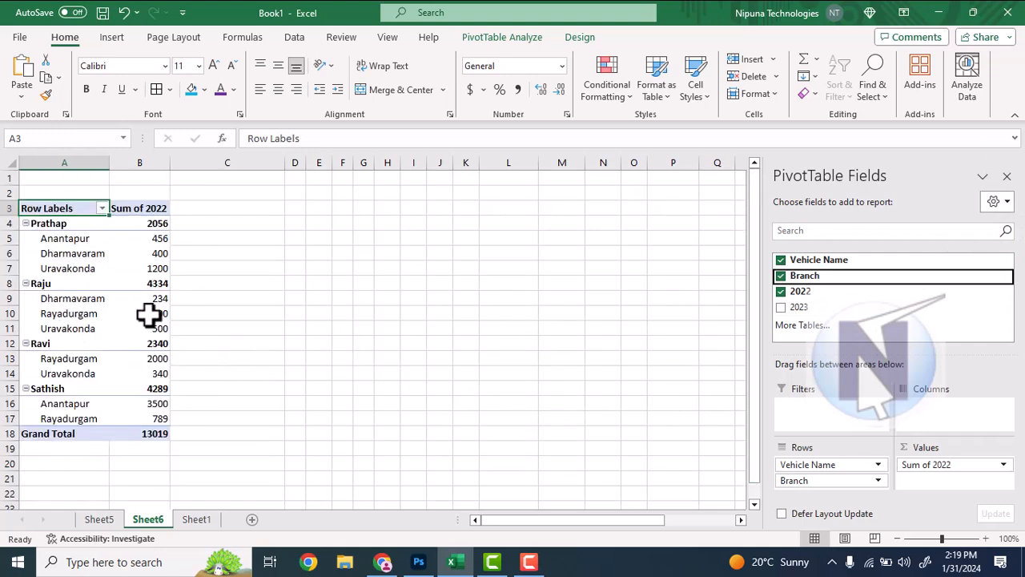